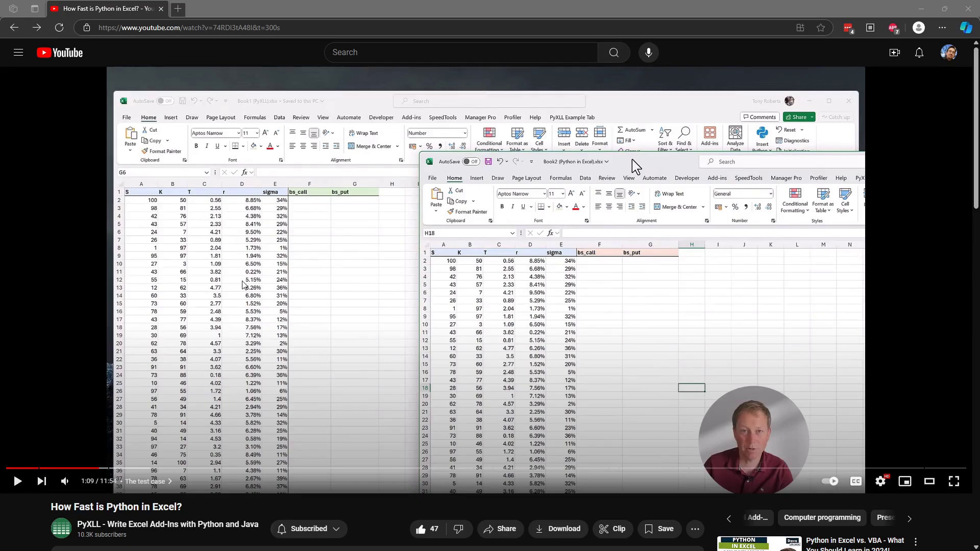
Skim the video "How Fast is Python in Excel?" through its test case, PyXLL timing and Python in Excel setup sections.
scroll(149, 428, "down", 2)
scroll(216, 409, "up", 2)
left_click(123, 468)
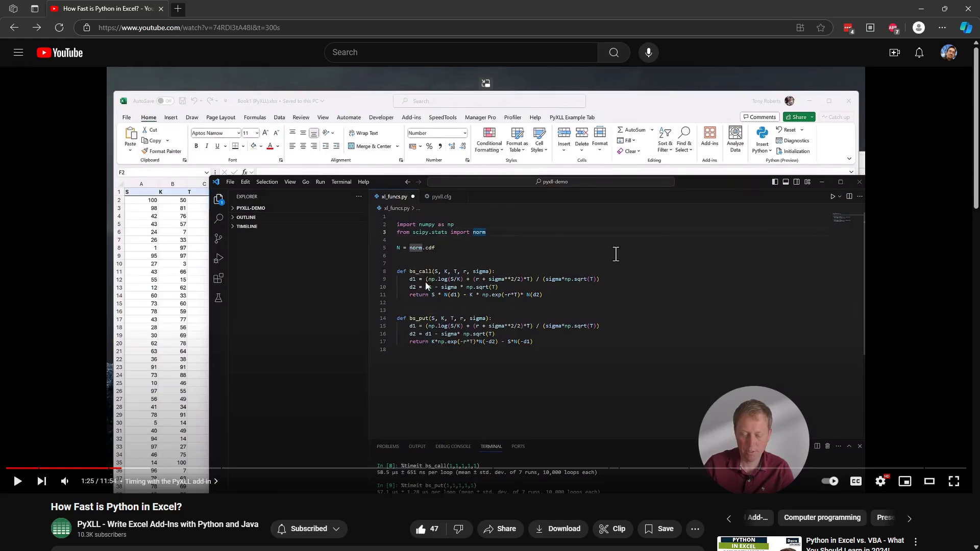
left_click(137, 474)
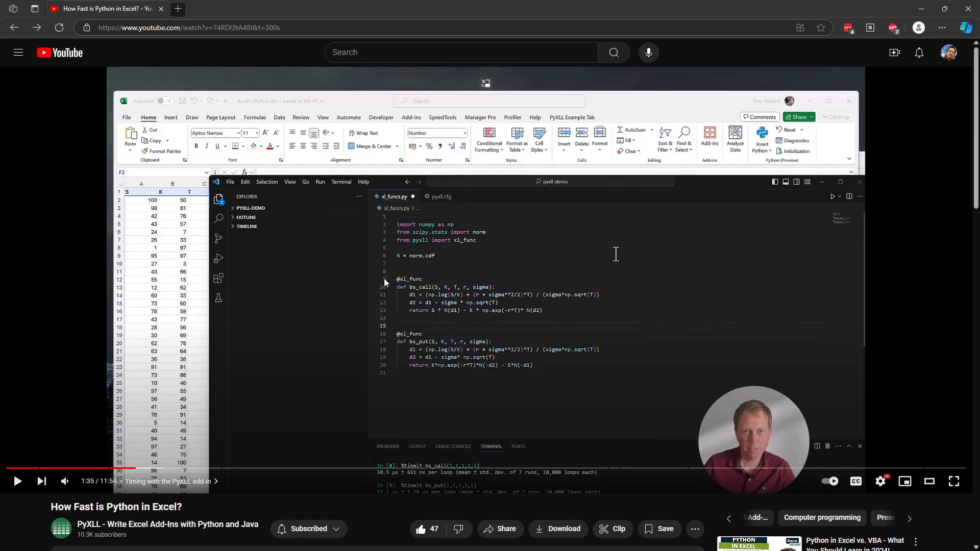
left_click(185, 469)
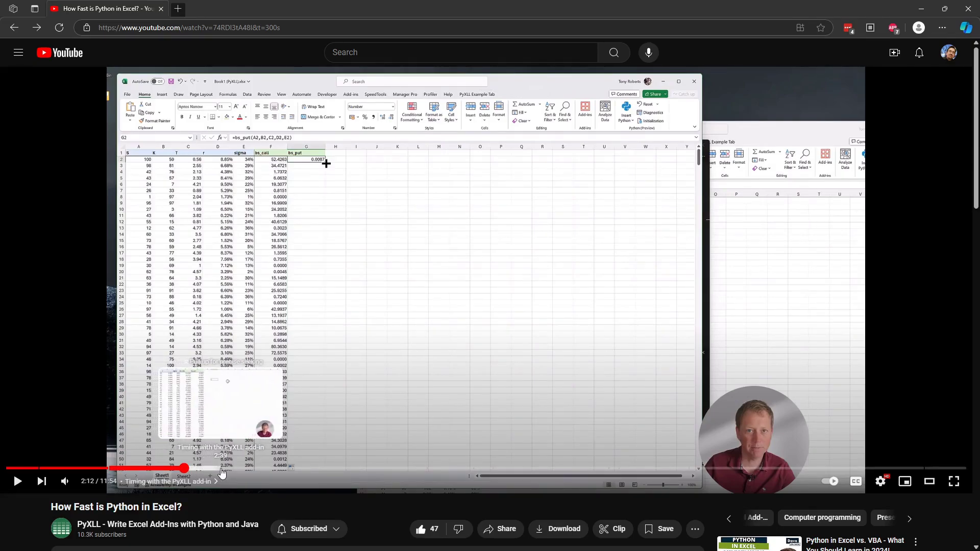
left_click(290, 468)
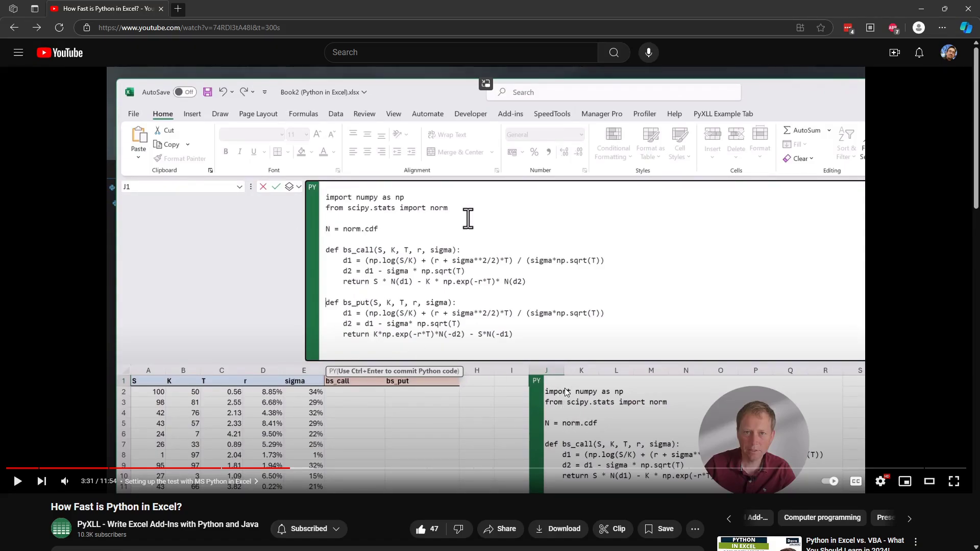
left_click_drag(316, 472, 366, 475)
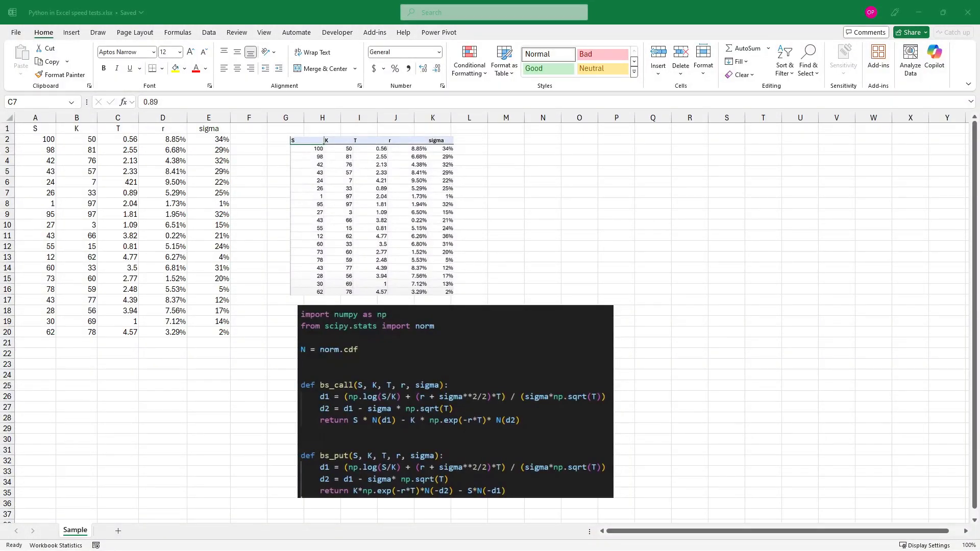
Move the pictures of the Python code and the source table slightly closer to the sample data in A1:E20.
left_click(422, 169)
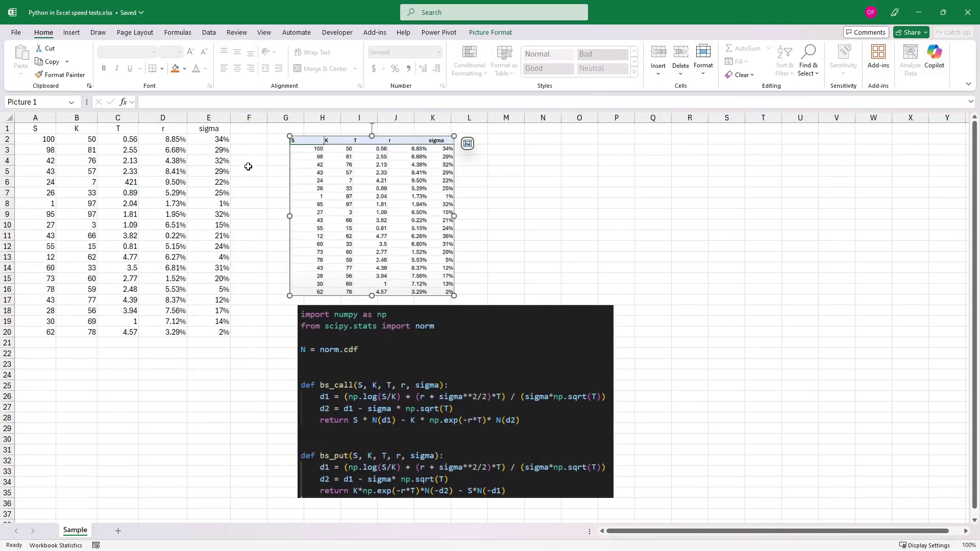
left_click_drag(43, 132, 216, 330)
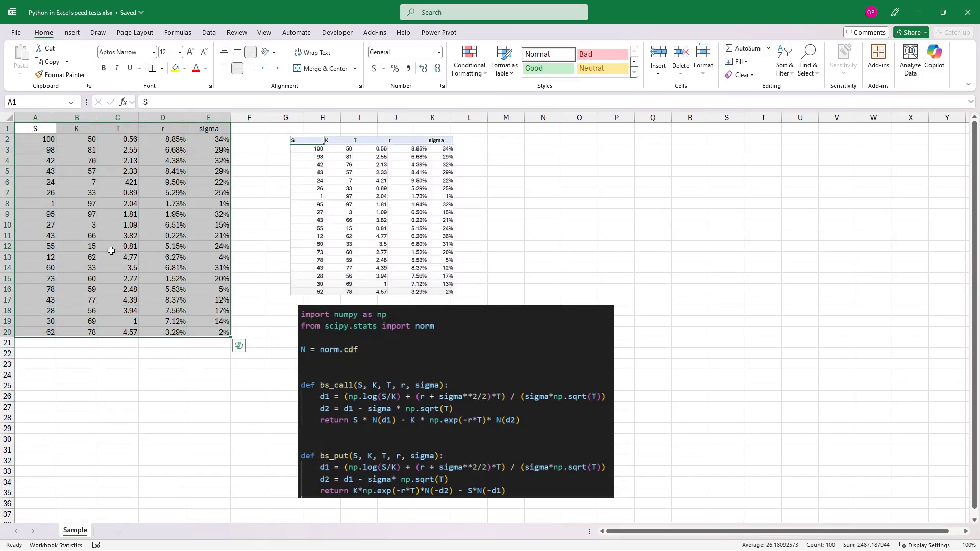
left_click(441, 367)
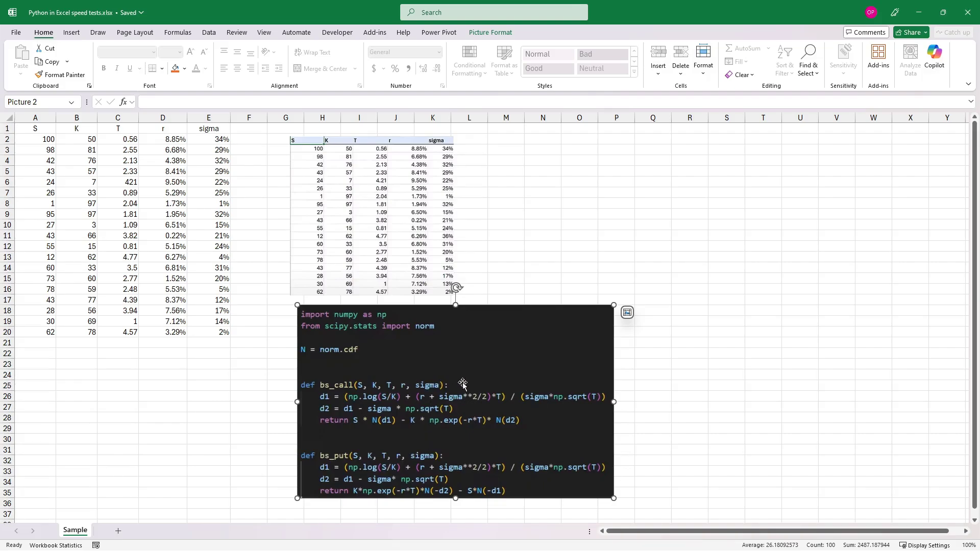
left_click_drag(457, 380, 437, 382)
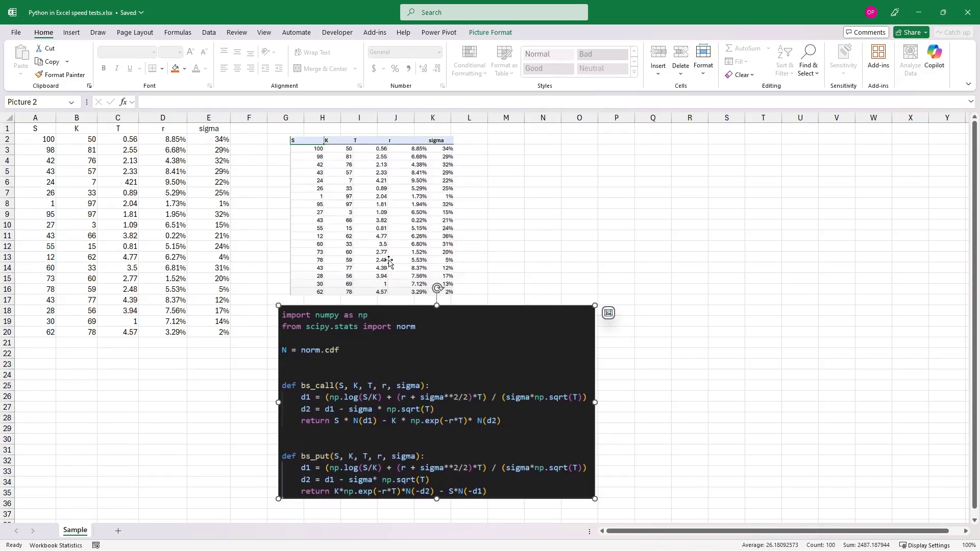
left_click_drag(390, 263, 371, 258)
left_click(207, 236)
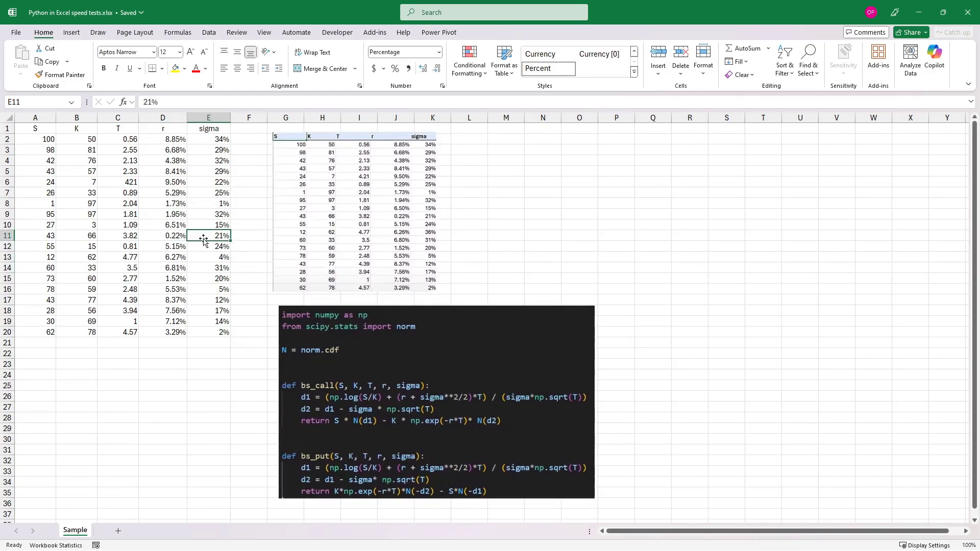
left_click(129, 215)
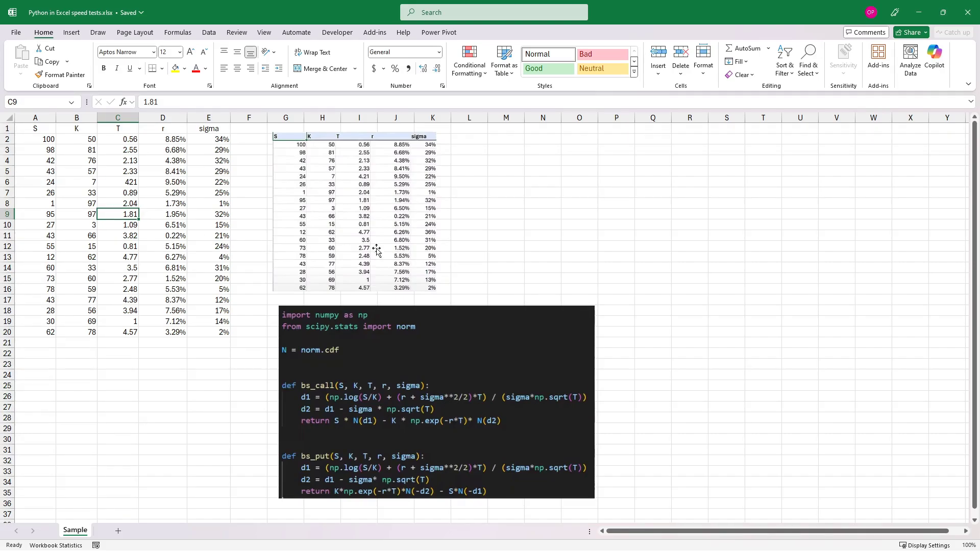
Open and widen Copilot, and enter 'I want to generate 1000 rows of data similar to the data on the "Sample" sheet. Use Python to do this.'.
left_click(934, 58)
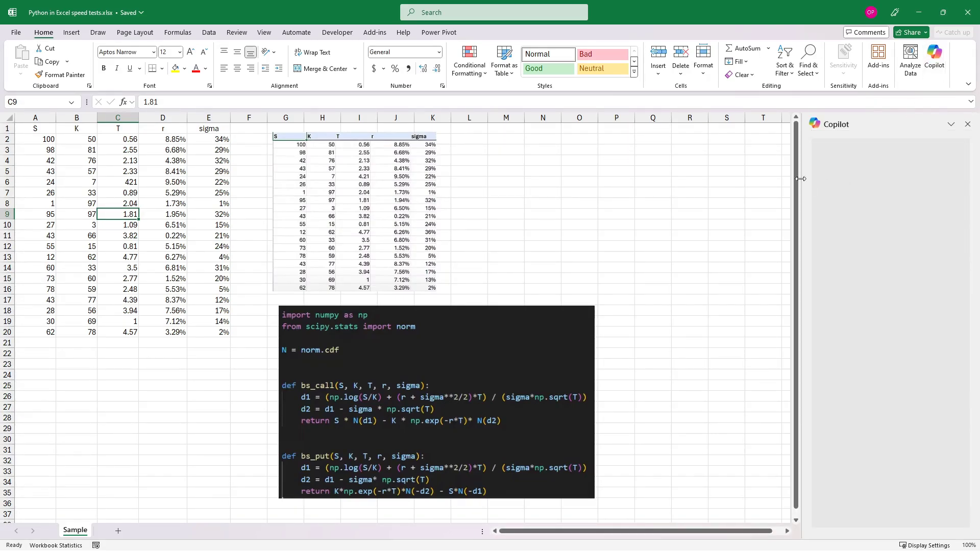
left_click_drag(803, 182, 415, 198)
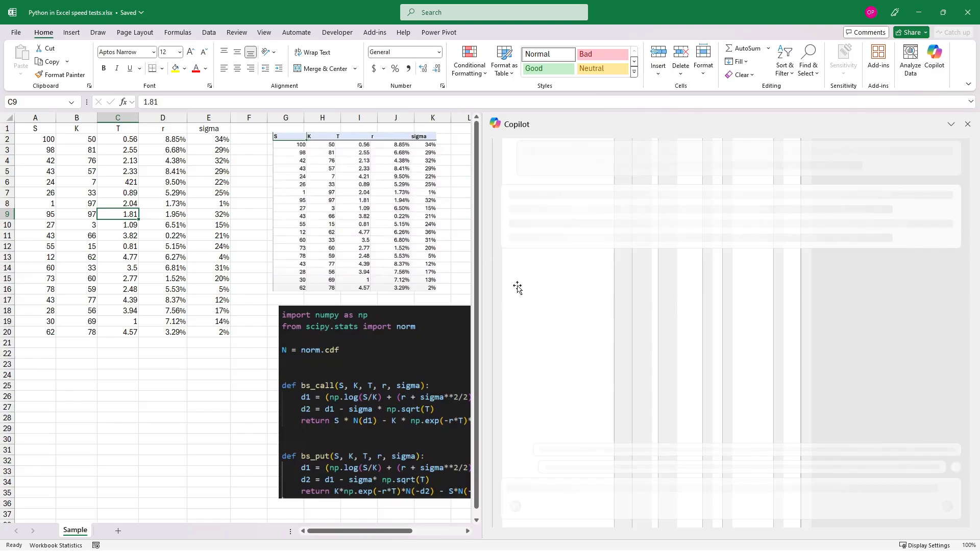
type("I w")
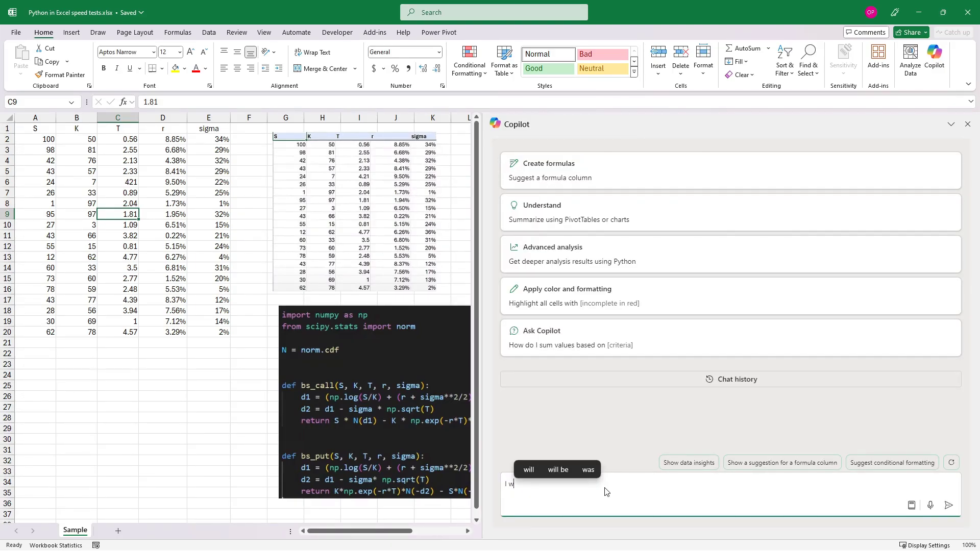
type("ant to gener")
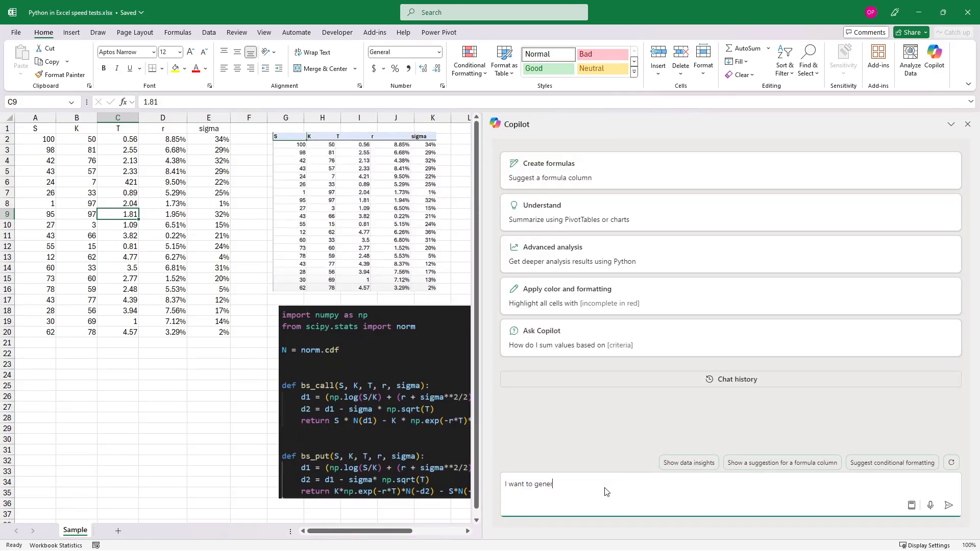
type("ate 1000 rows of data similar to the data on the \"Sample")
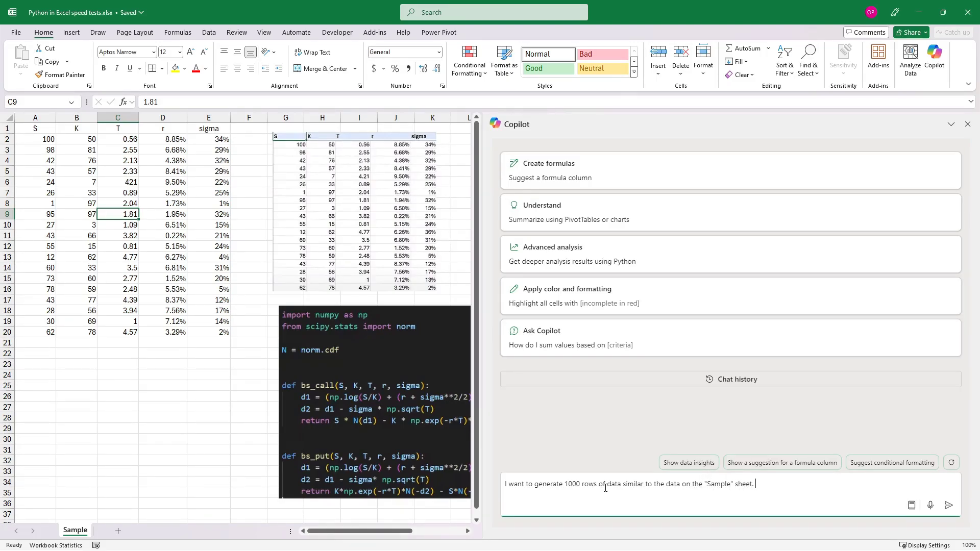
type("\" sheet.")
key("shift+Return")
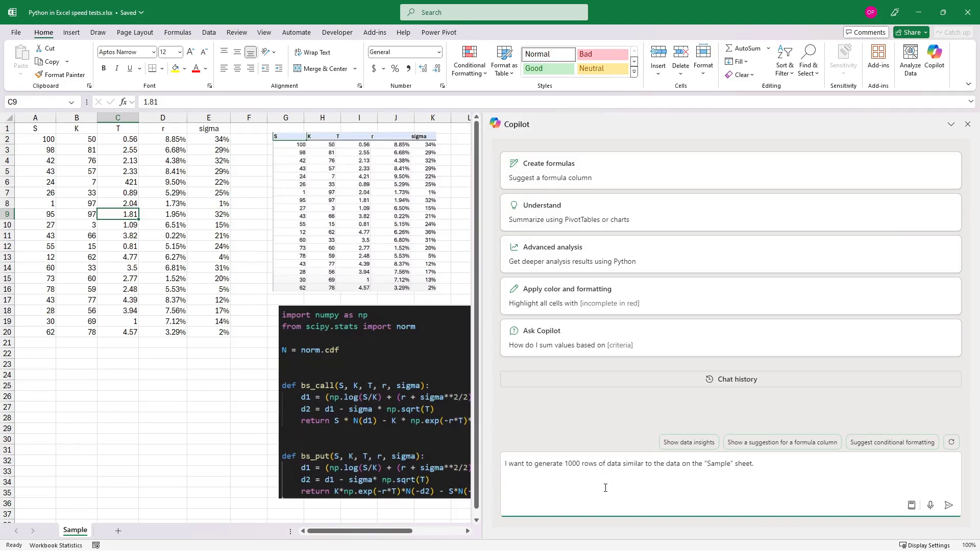
type("Use Py")
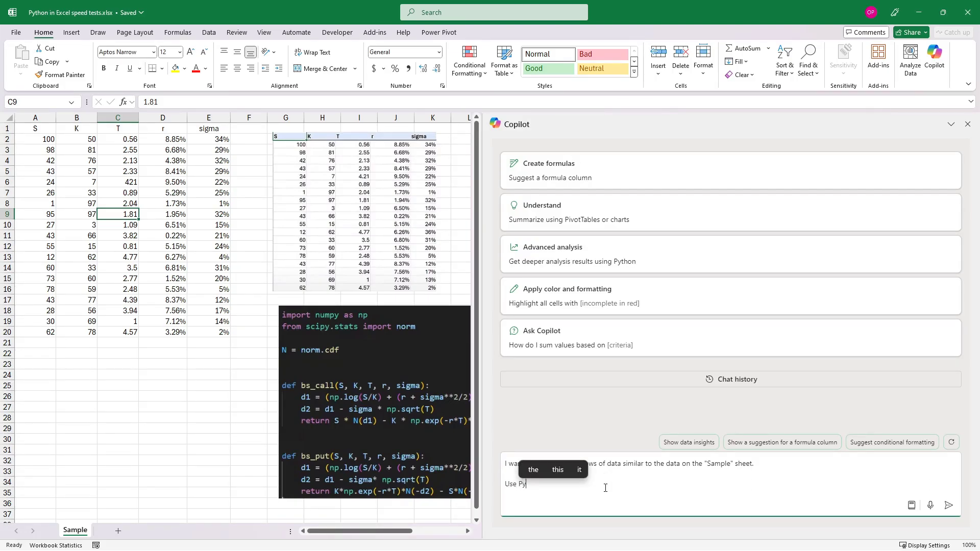
type("thon to do this.")
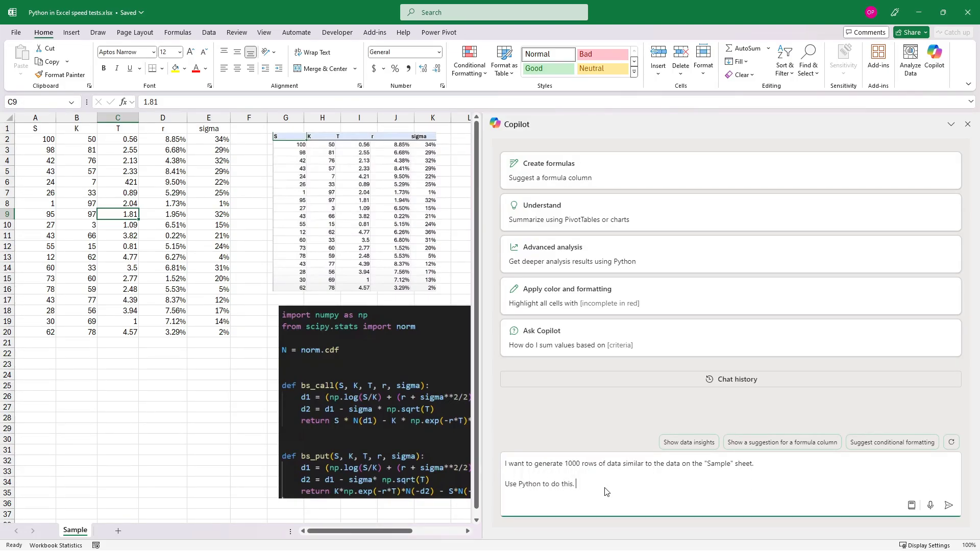
Add 'The domain of each variable must be within the bounds of the domain in the sample data.', submit the prompt and start advanced analysis.
key("shift+Return")
key("shift+Return")
type("The d")
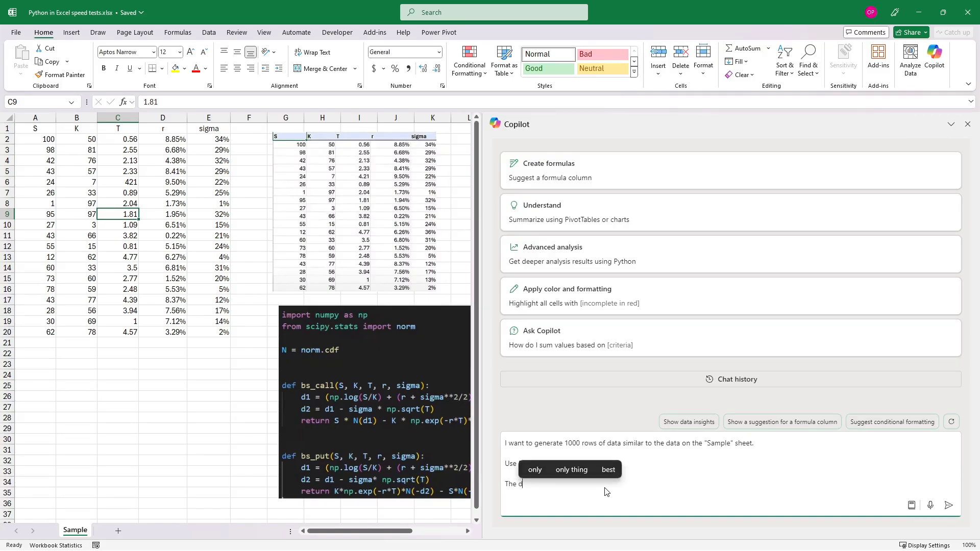
type("omain of each ")
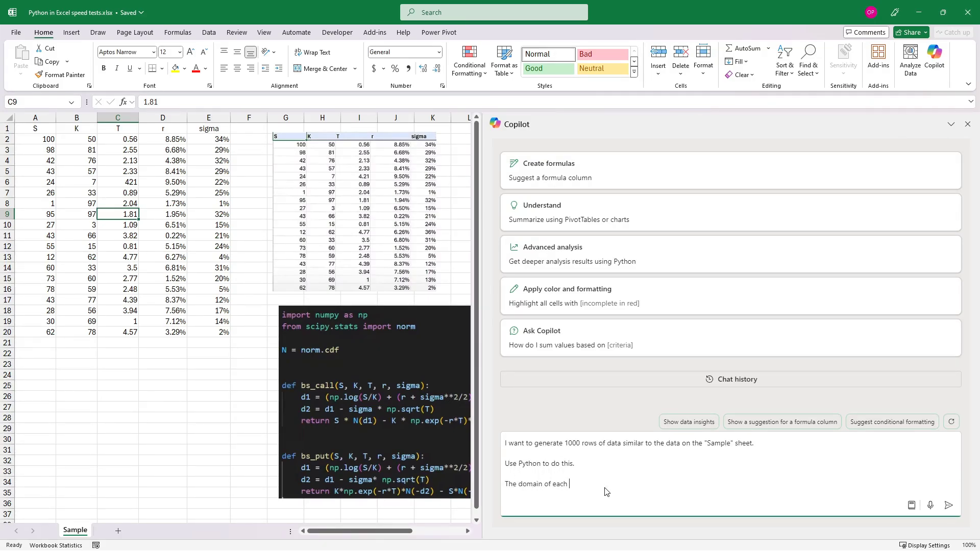
type("variable must be within the bounds of the domain in the sample data.")
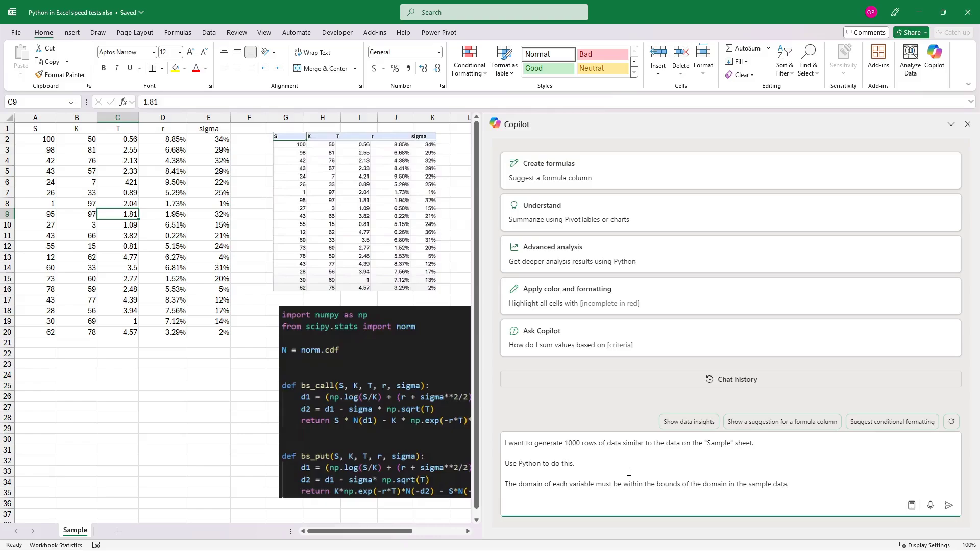
key("Return")
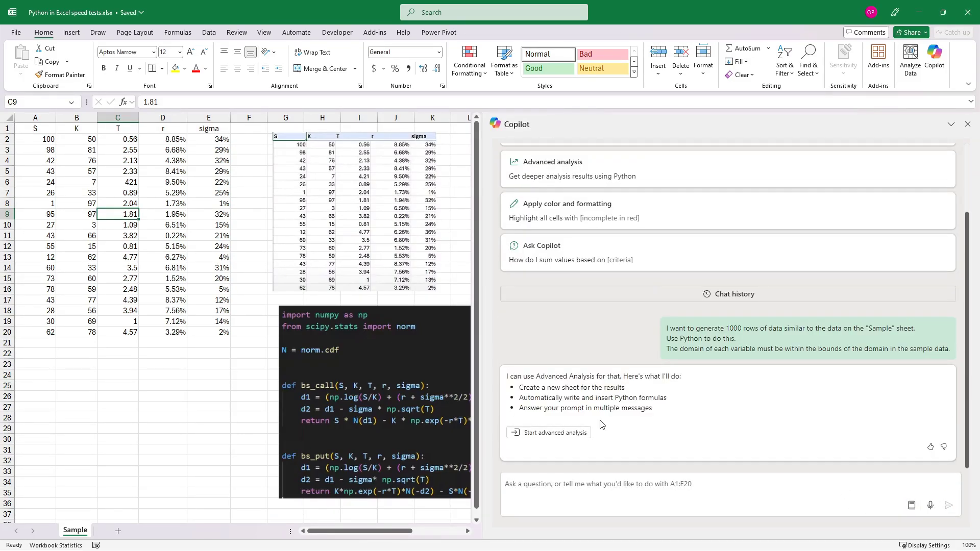
left_click(550, 435)
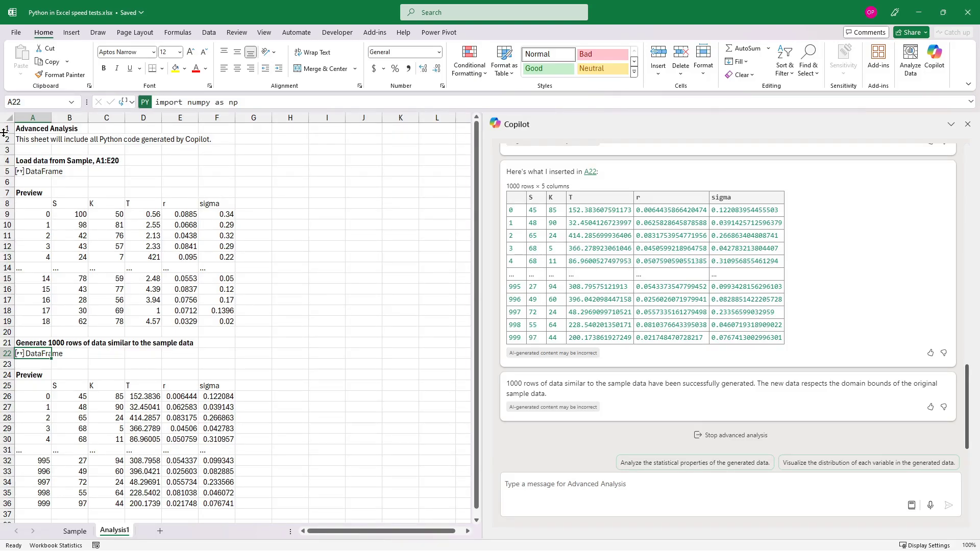
Examine the Analysis1 sheet's heading, the Python formula in A5 and the A5.arrayPreview reference in the A8 preview formula.
left_click(34, 129)
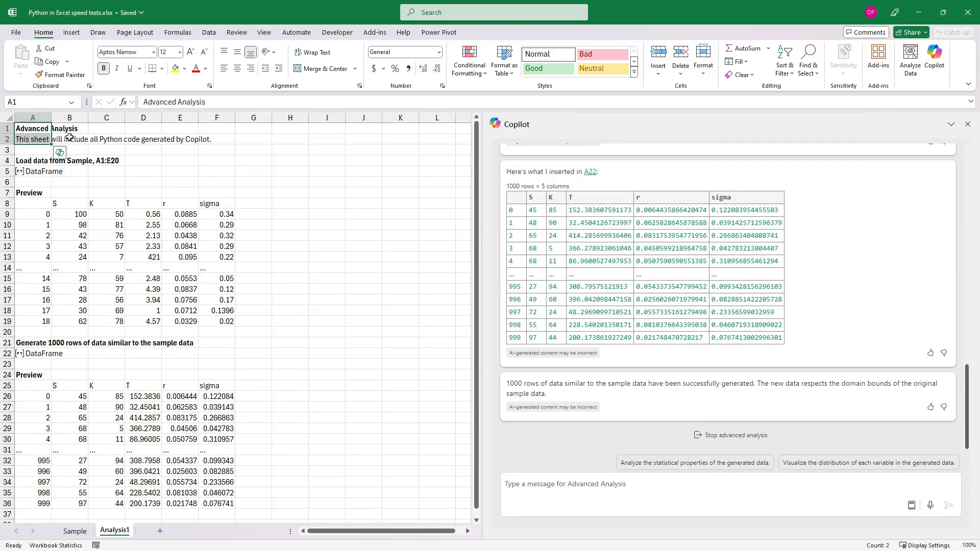
left_click(38, 140)
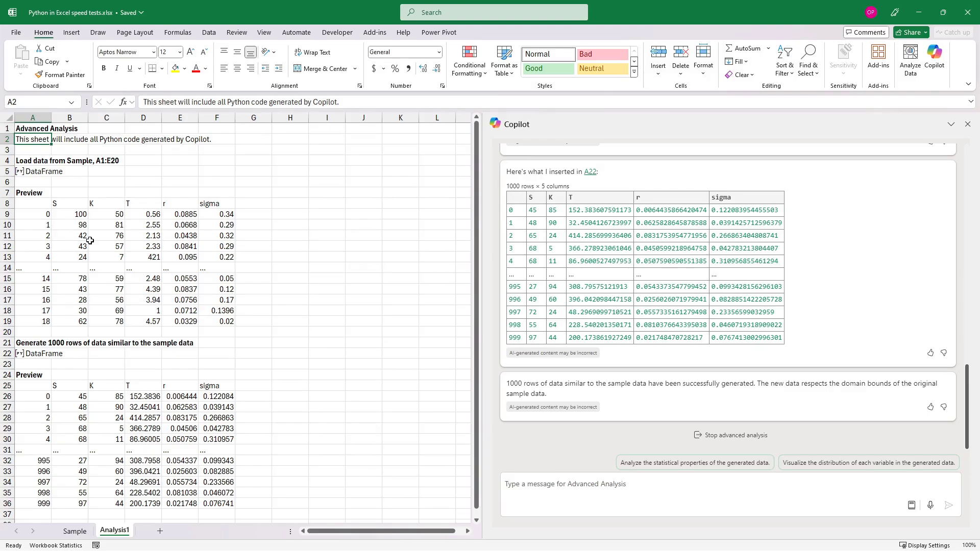
left_click(36, 171)
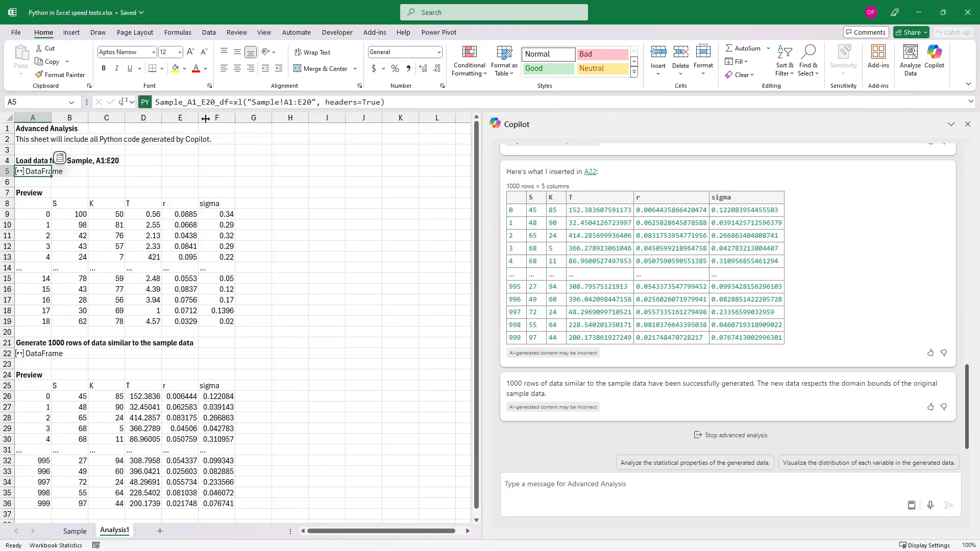
left_click(32, 204)
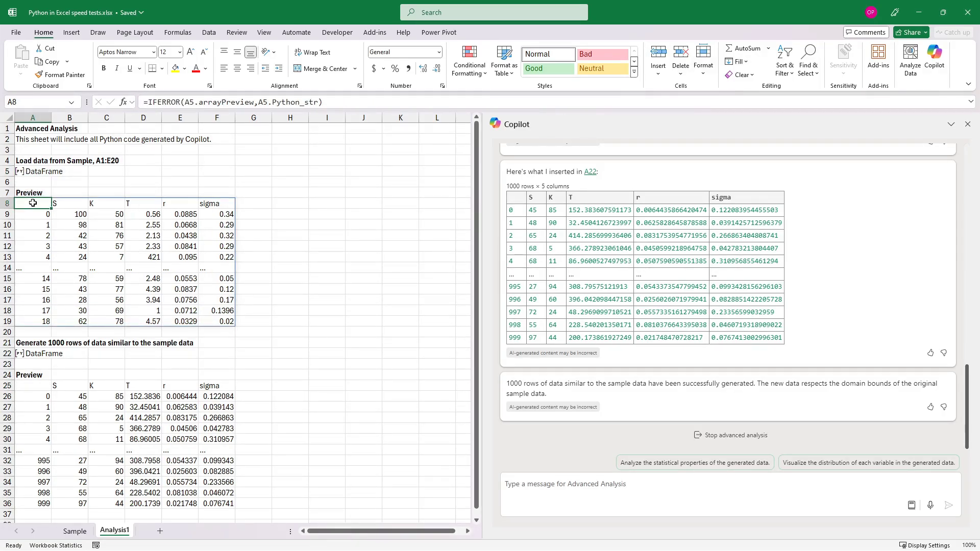
left_click(34, 172)
left_click(37, 204)
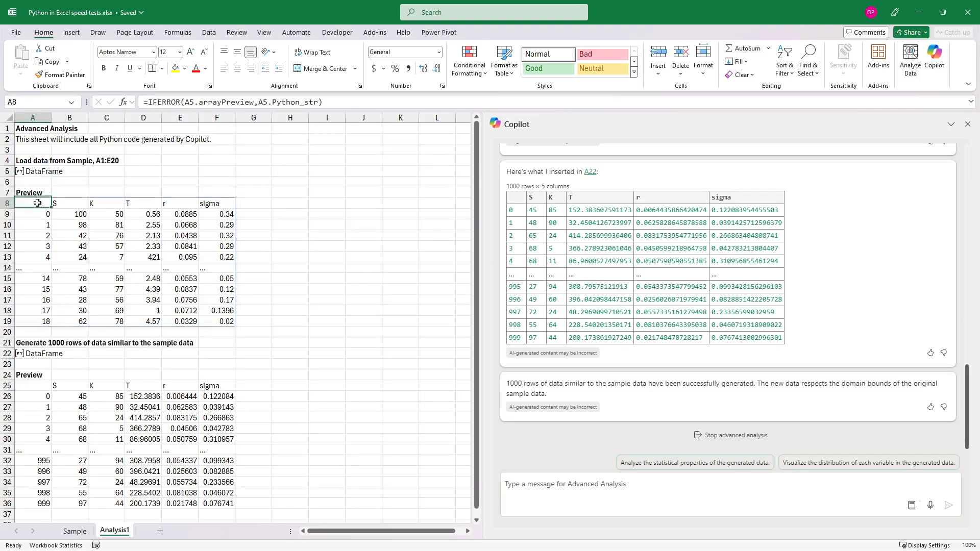
left_click(185, 101)
left_click_drag(185, 102, 255, 104)
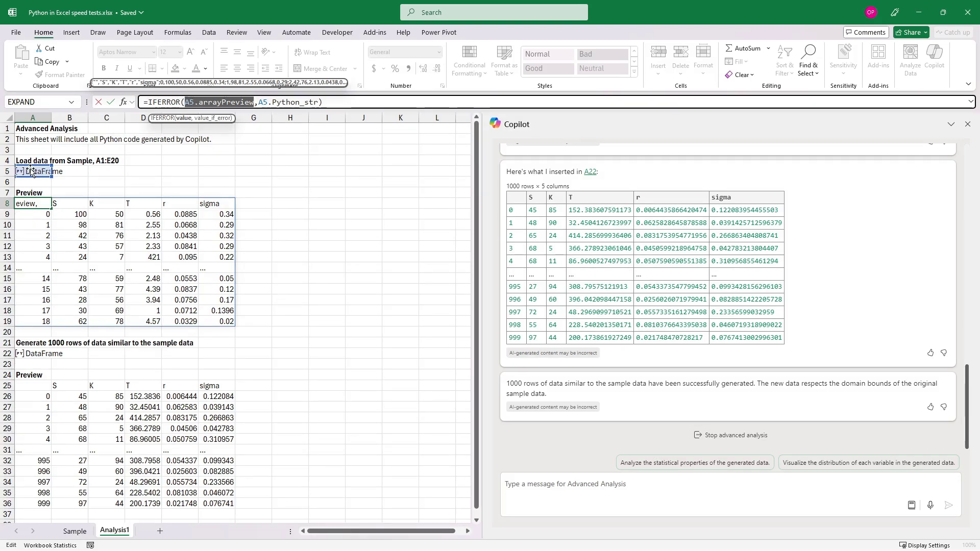
left_click(113, 105)
Show the generated Python code of cell A22 enlarged in a widened Python Editor.
left_click(38, 354)
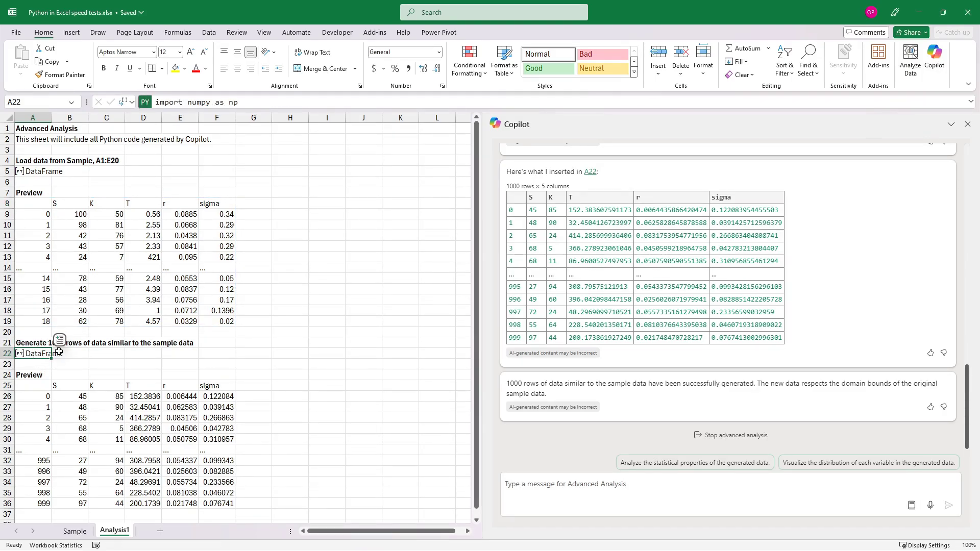
mouse_move(301, 108)
left_mouse_down()
mouse_move(301, 218)
mouse_move(300, 113)
left_mouse_up()
left_click(178, 32)
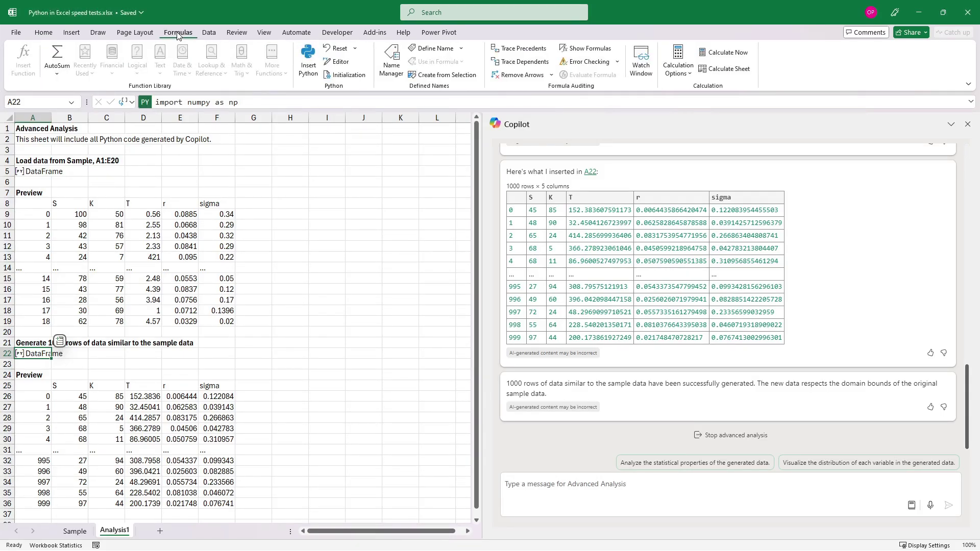
left_click(341, 61)
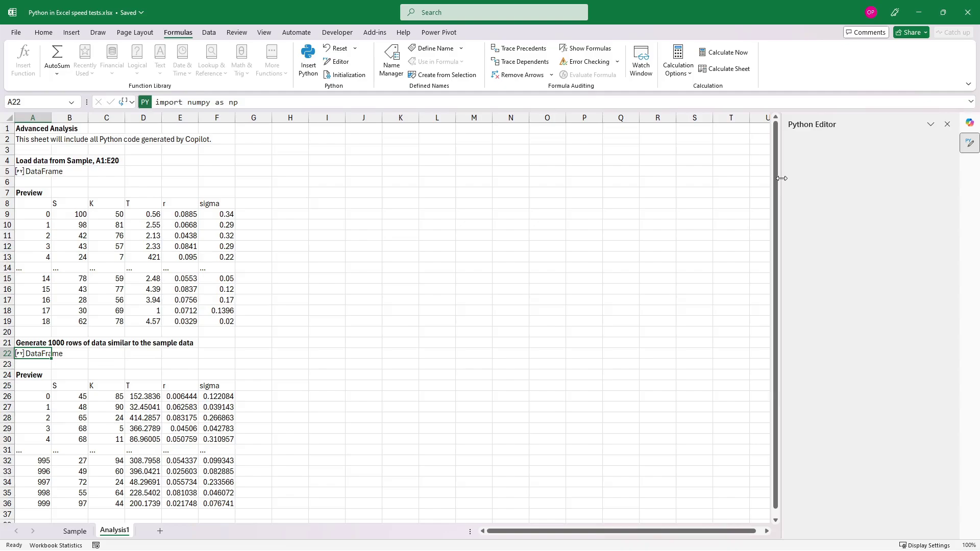
left_click_drag(782, 179, 459, 192)
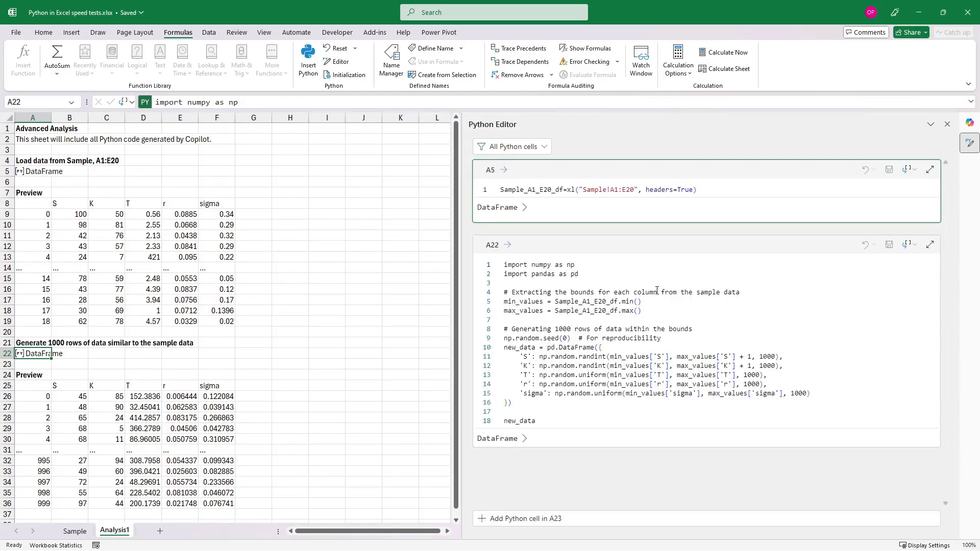
left_click(814, 268)
left_click(930, 245)
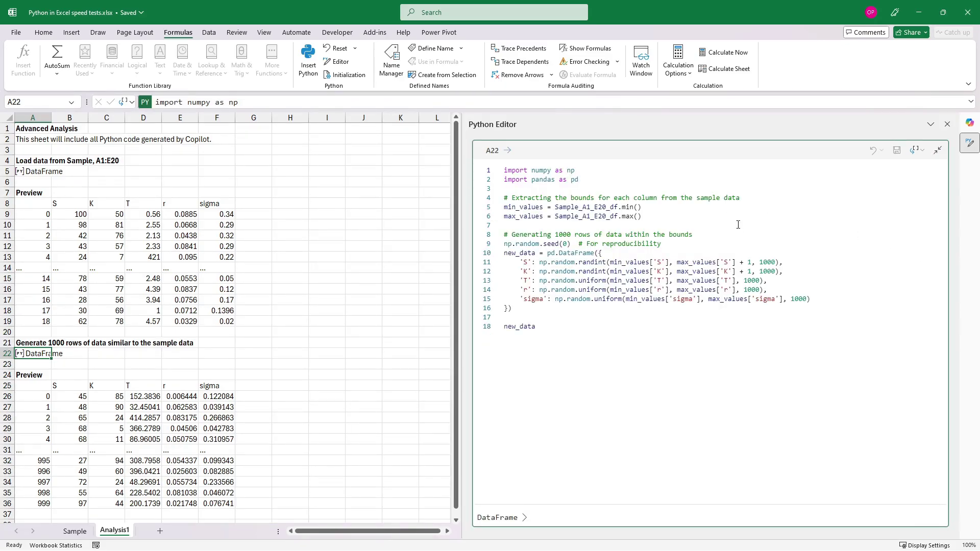
Examine the import and min/max bounds lines of the A22 code, the A25 preview formula and the first and last preview rows.
scroll(738, 225, "up", 2)
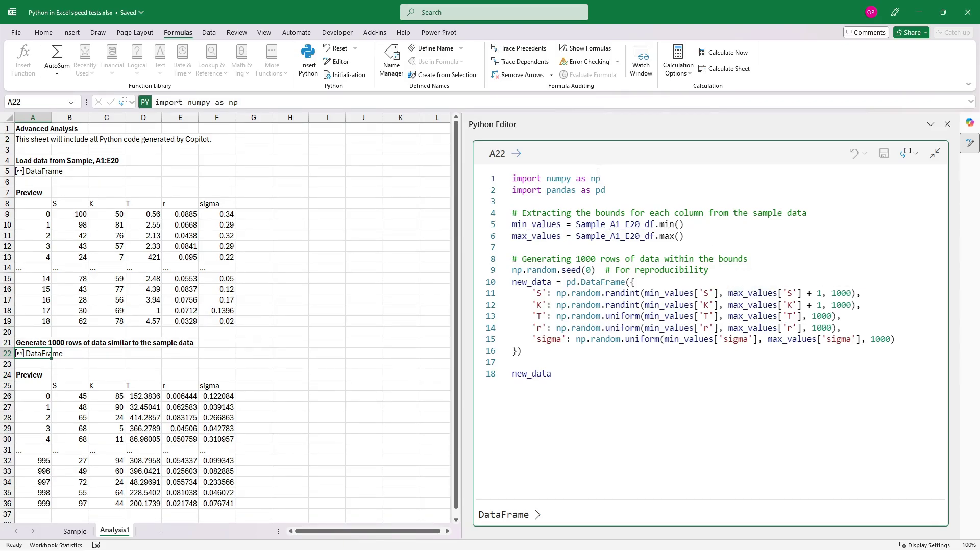
left_click_drag(618, 190, 487, 166)
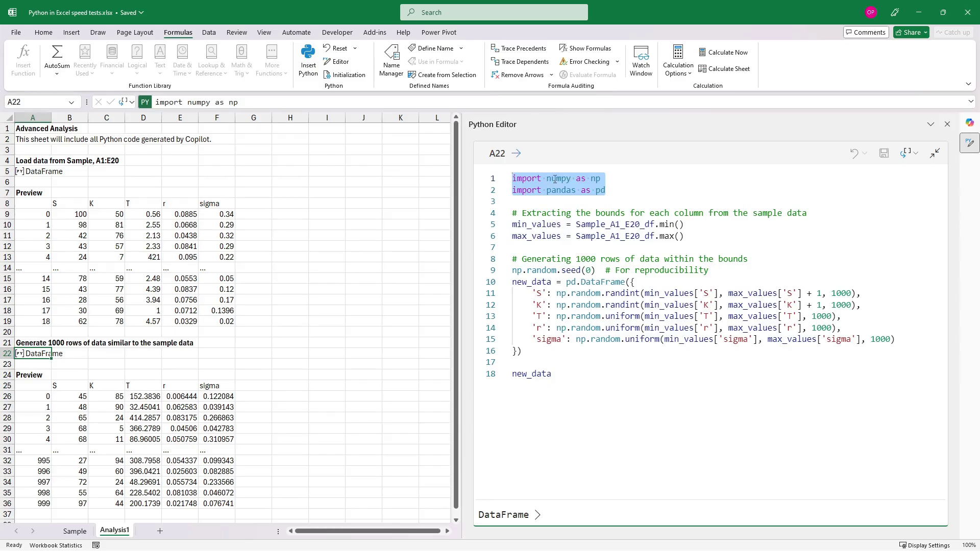
left_click_drag(733, 236, 502, 226)
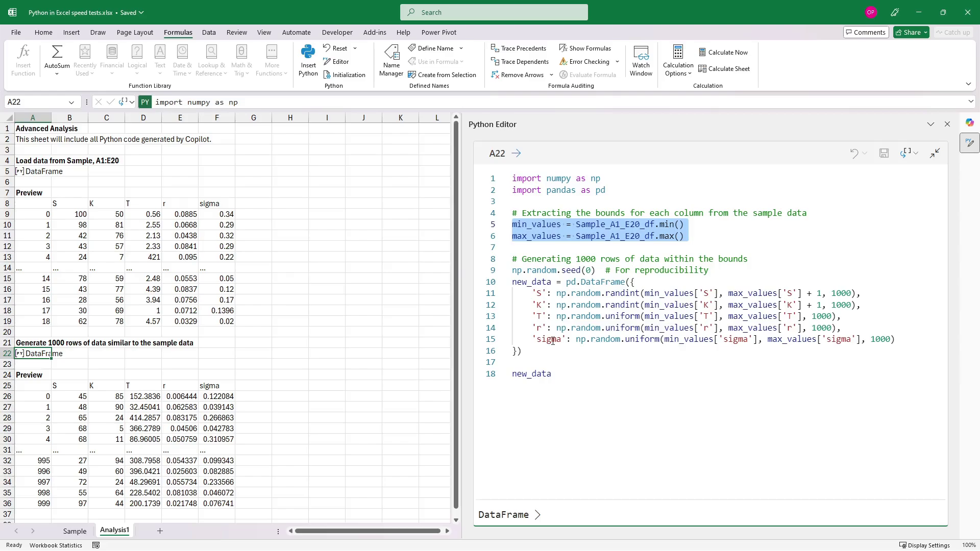
left_click(35, 387)
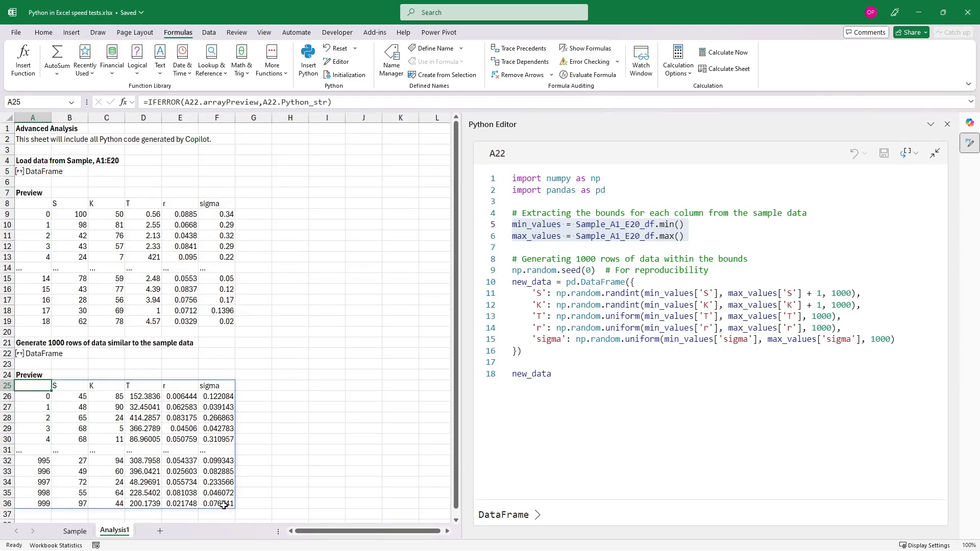
left_click_drag(218, 439, 66, 398)
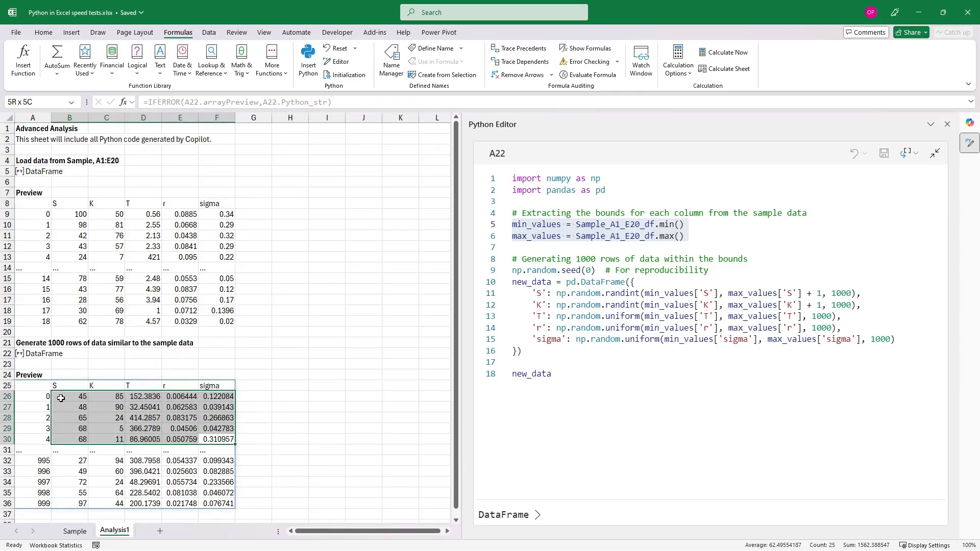
left_click_drag(219, 503, 62, 460)
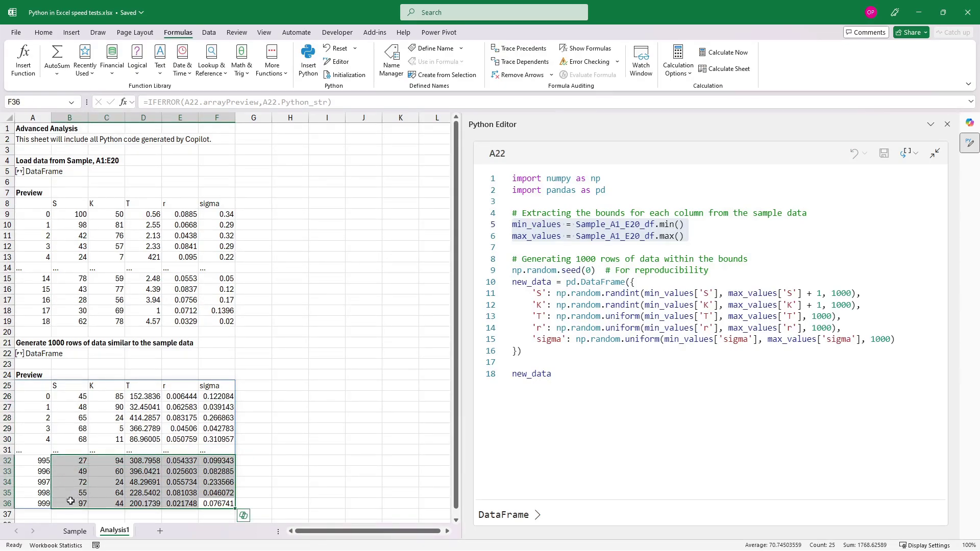
left_click_drag(37, 504, 30, 396)
left_click(31, 396)
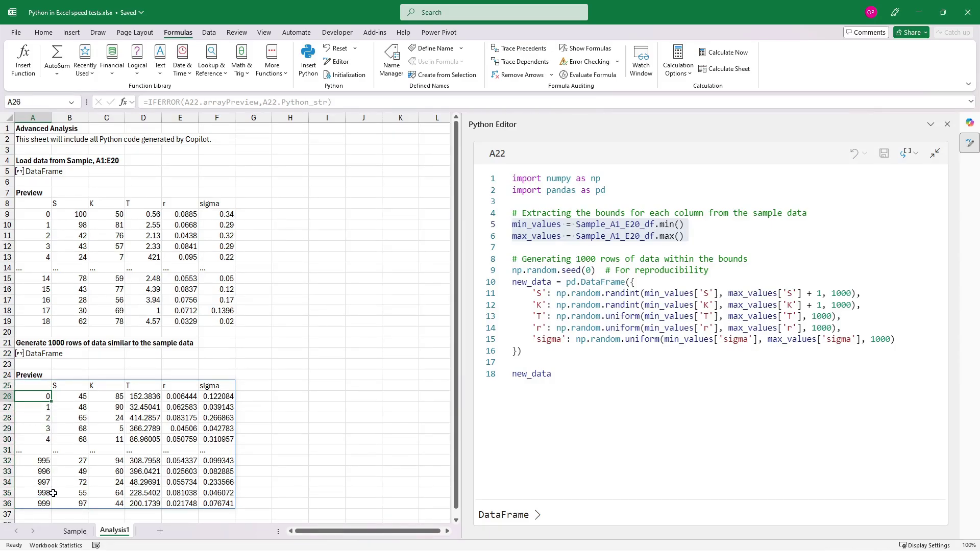
left_click(48, 501)
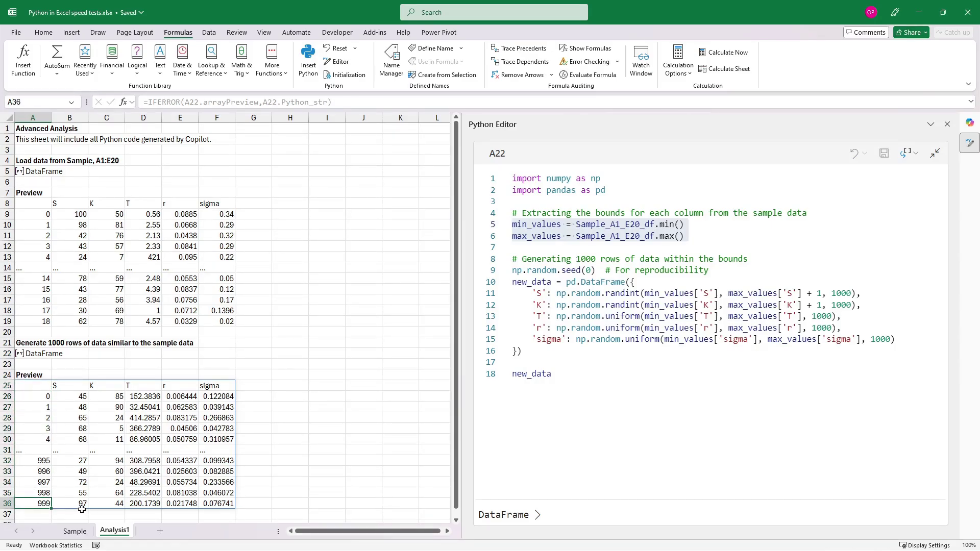
Rename the Analysis1 sheet as "Data via Copilot".
right_click(117, 536)
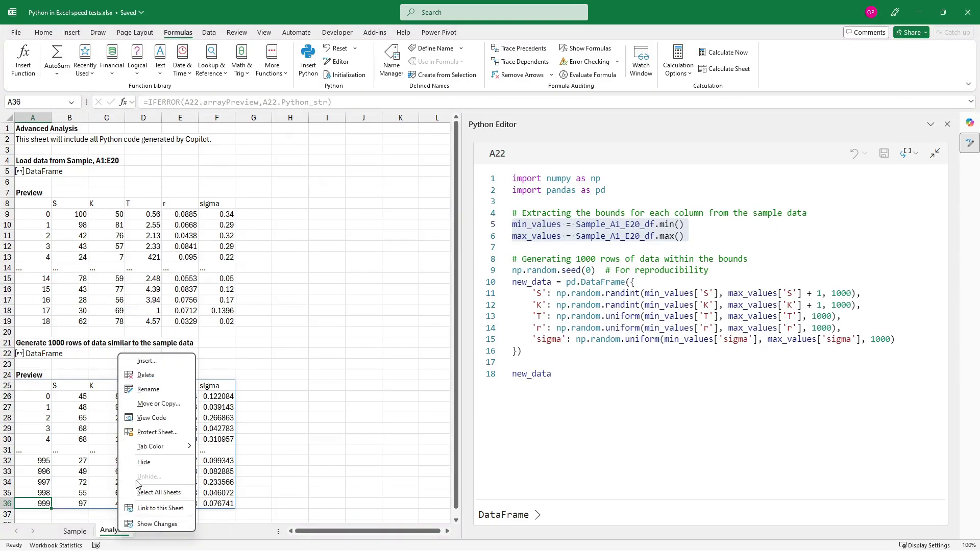
left_click(149, 390)
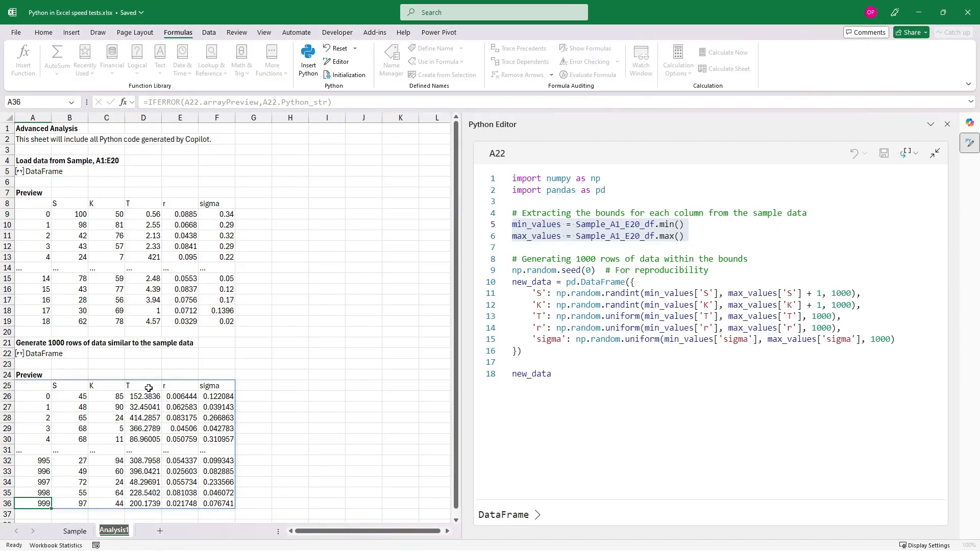
type("Data via Copilot")
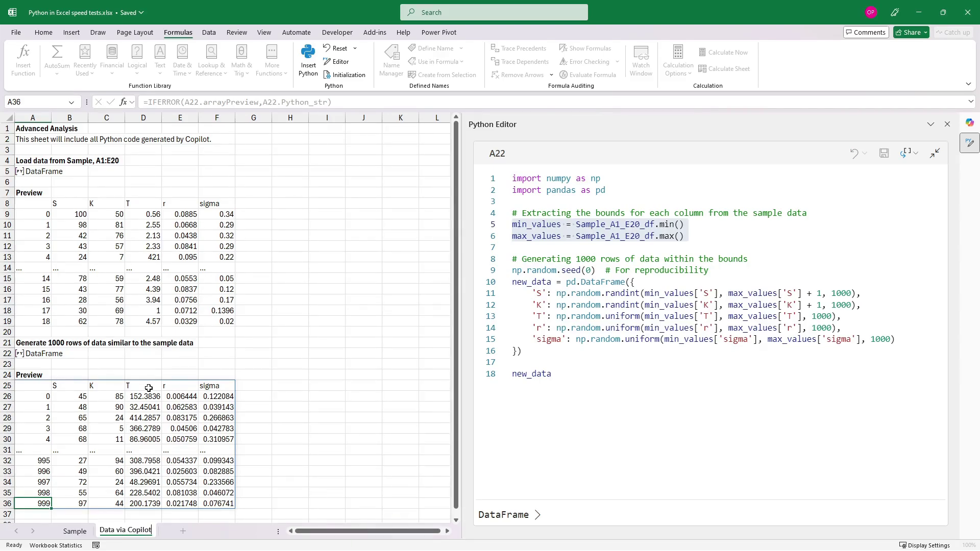
key("Return")
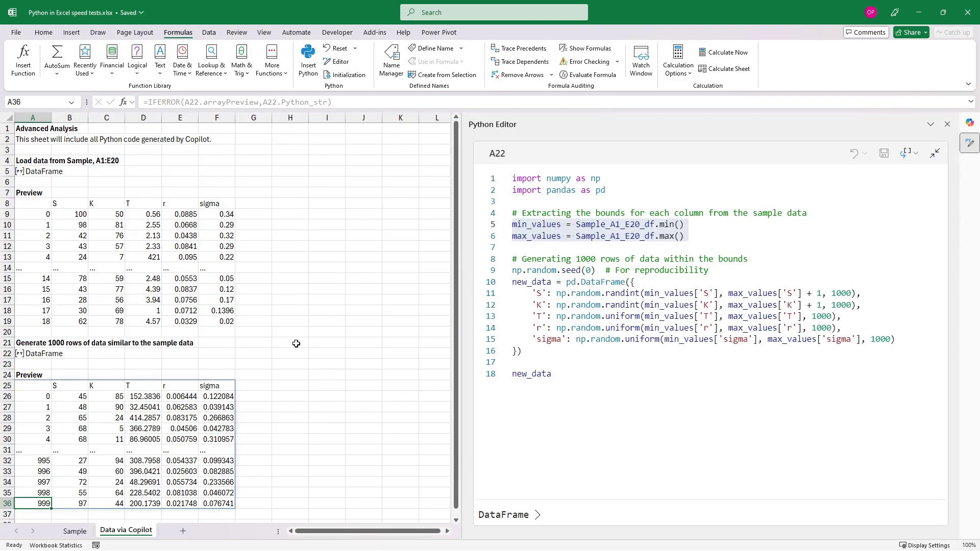
On the Sample sheet, move the Black-Scholes code picture over columns C to J below row 16 so both functions can be read completely.
left_click(75, 531)
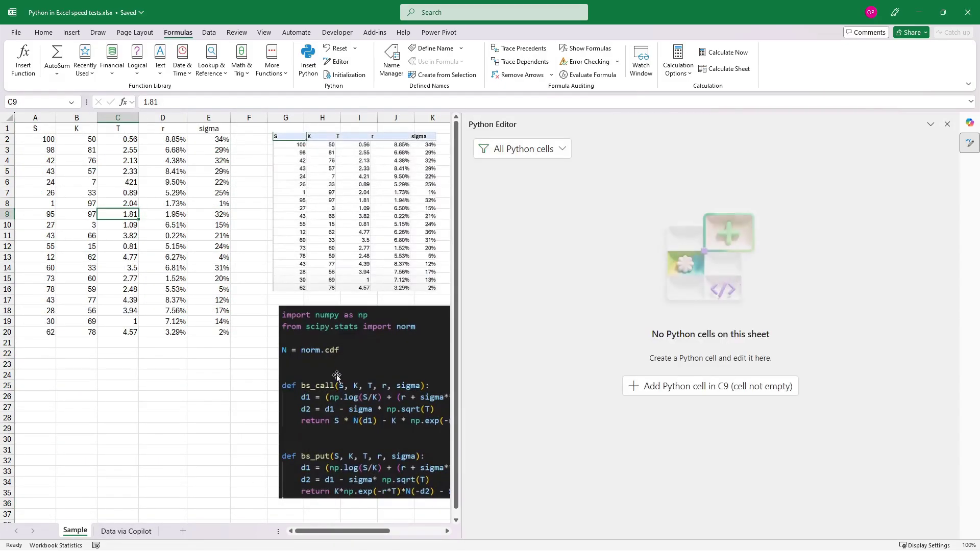
left_click_drag(376, 361, 237, 373)
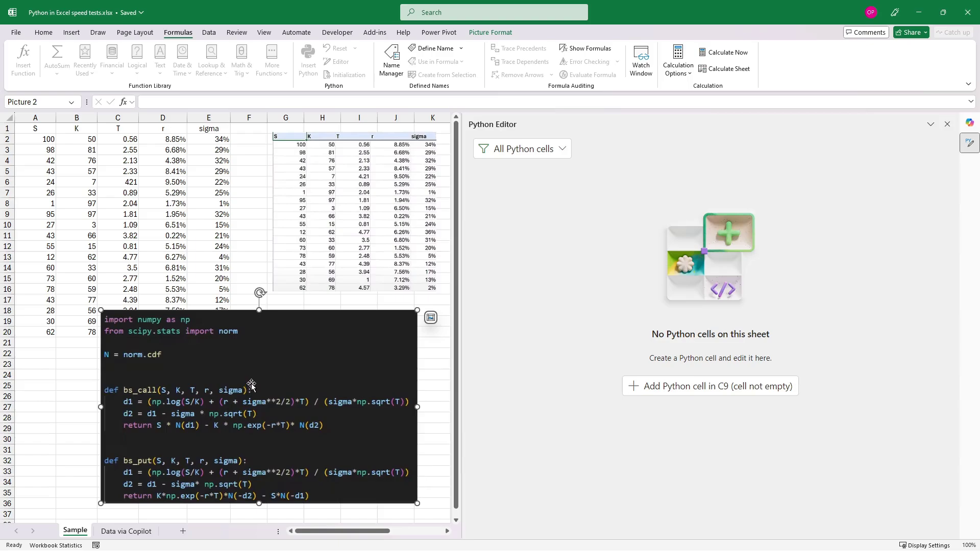
left_click_drag(252, 385, 262, 374)
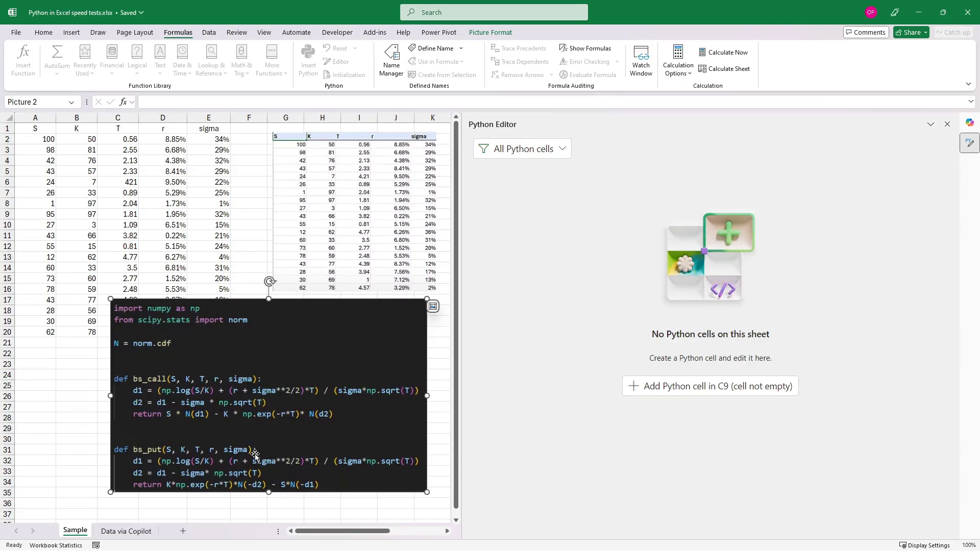
Open Copilot and enter "I need to define two Python functions for Black Scholes option pricing - one for call and one for put.".
left_click(970, 123)
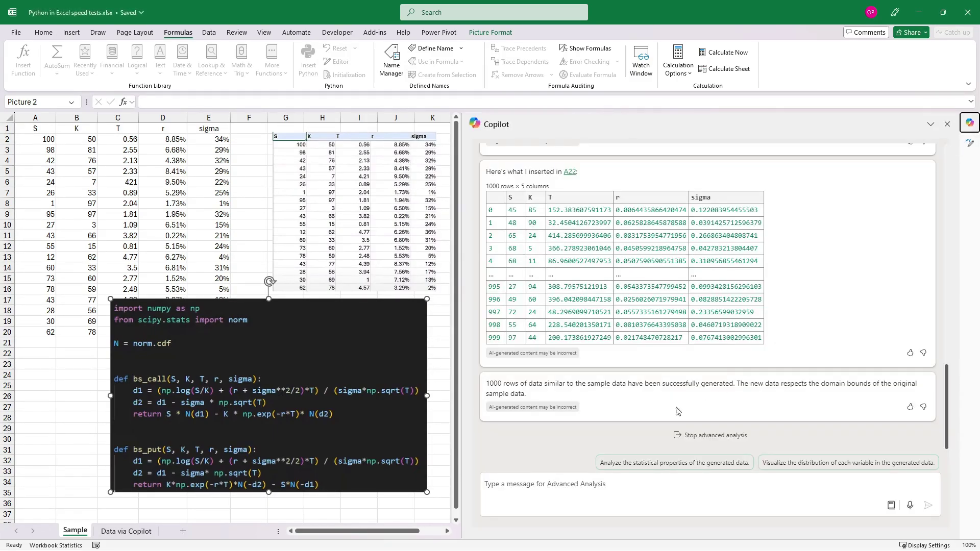
left_click(586, 486)
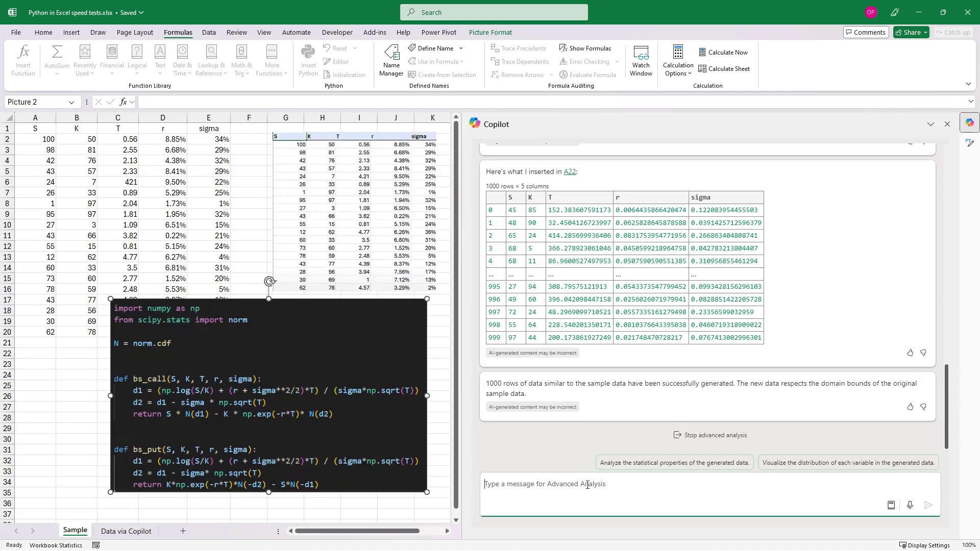
type("I need to define two Python funct")
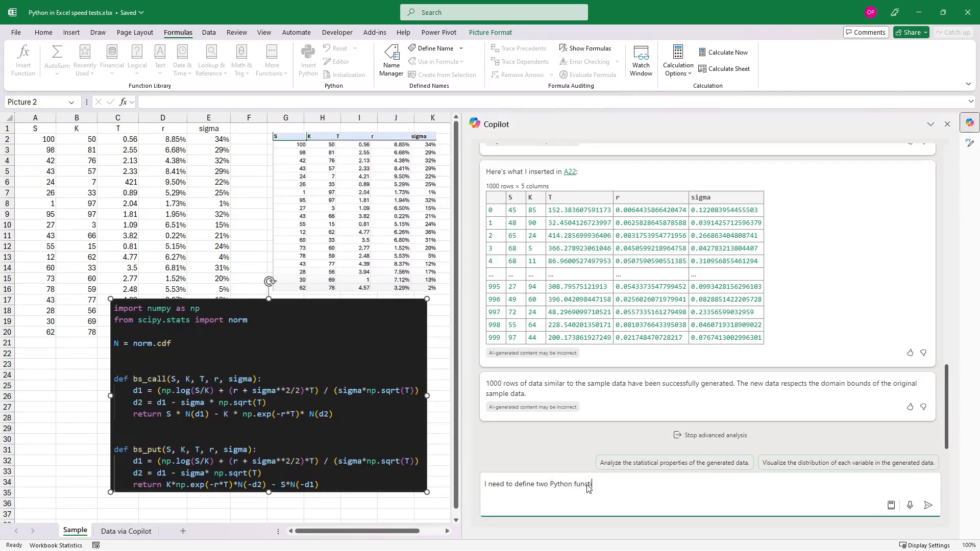
type("ions for Black Schole")
key("BackSpace")
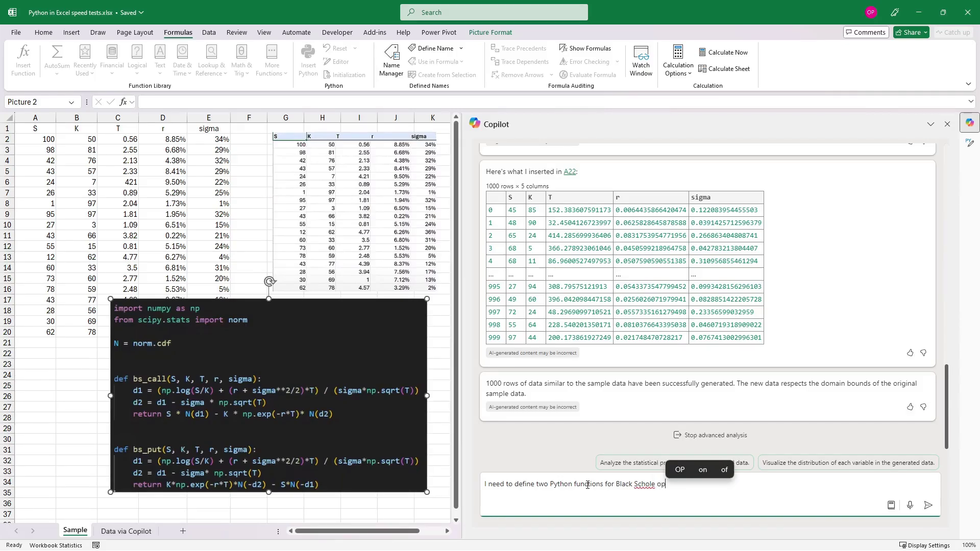
type("s option pricing")
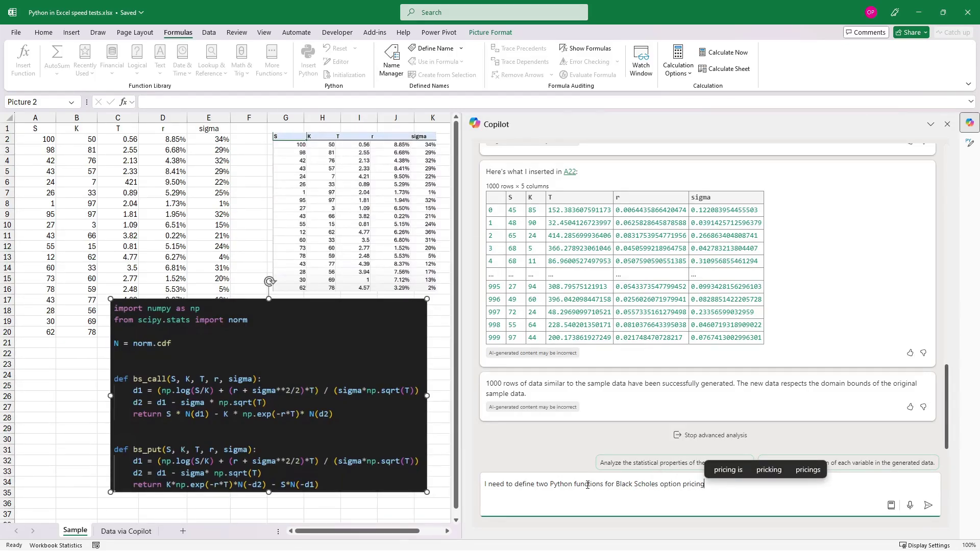
type(" - one for")
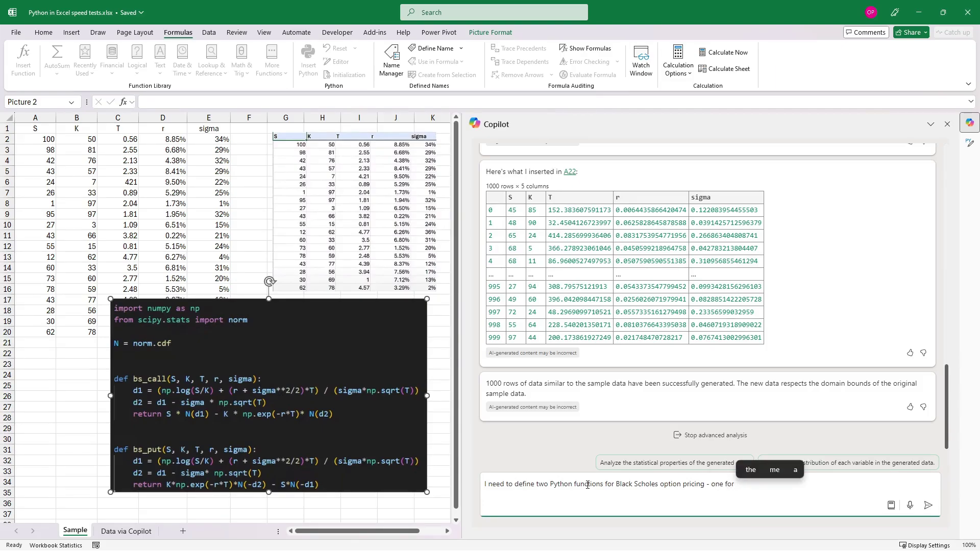
type(" call and ")
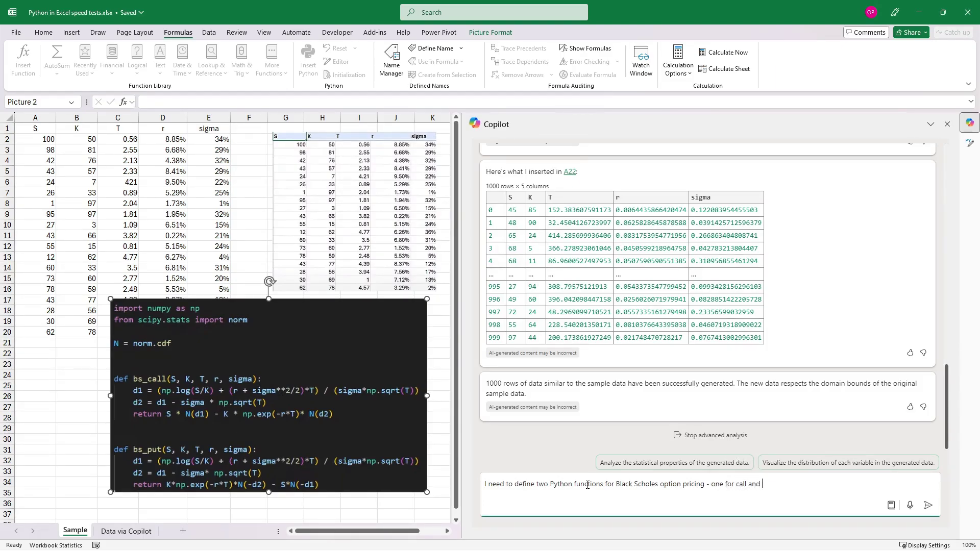
type("one for put.")
key("shift+Return")
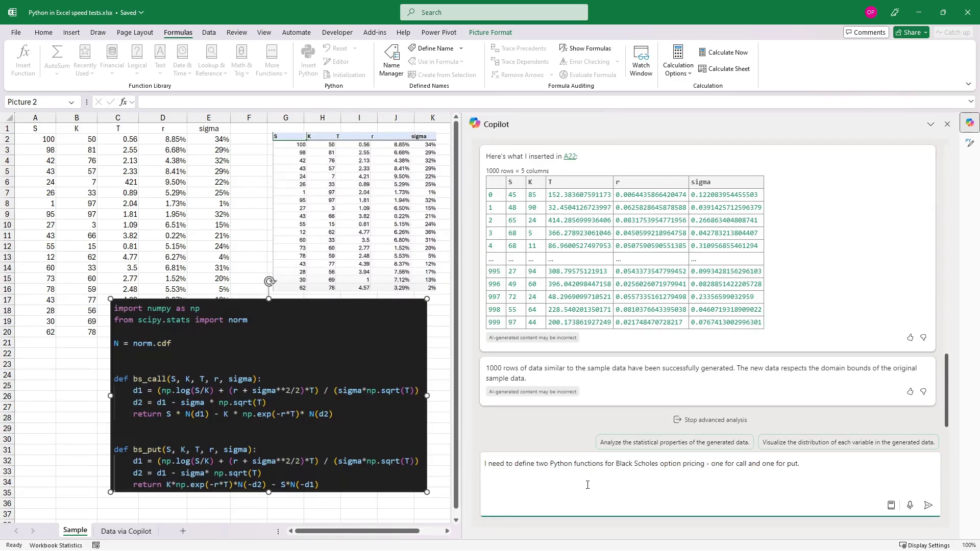
Add "Call them:" with bs_call and bs_put on separate lines to the Copilot prompt and submit it.
type("Call them:")
key("shift+Return")
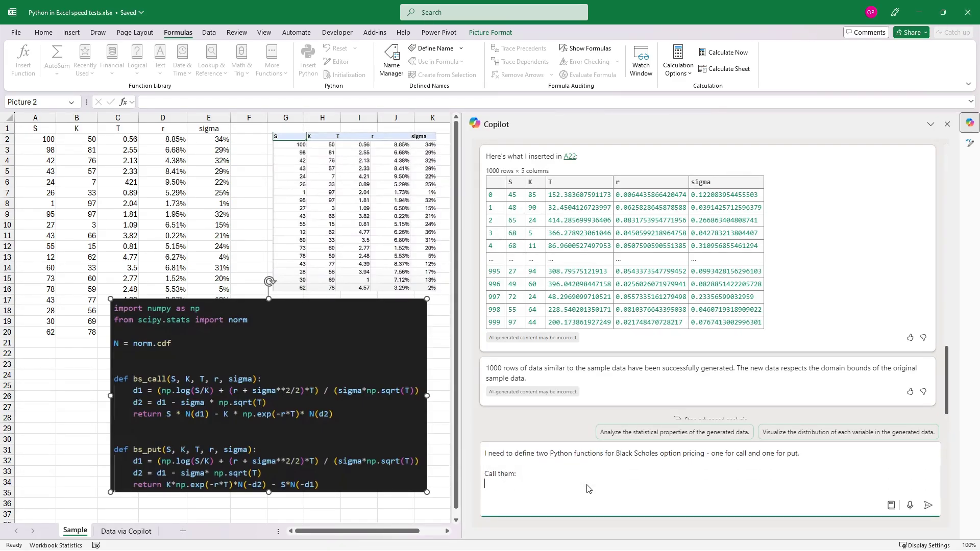
type("bs_call")
key("shift+Return")
type("bs_put")
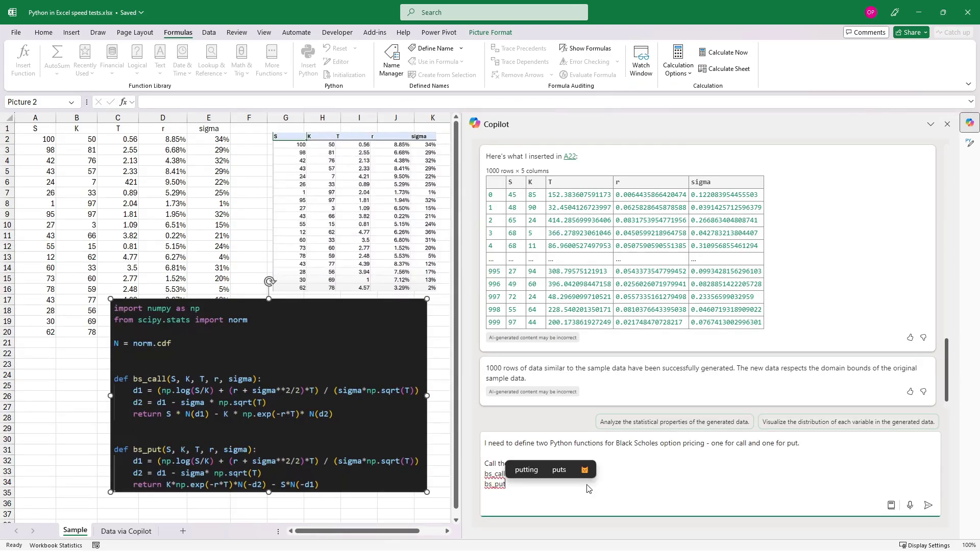
key("Return")
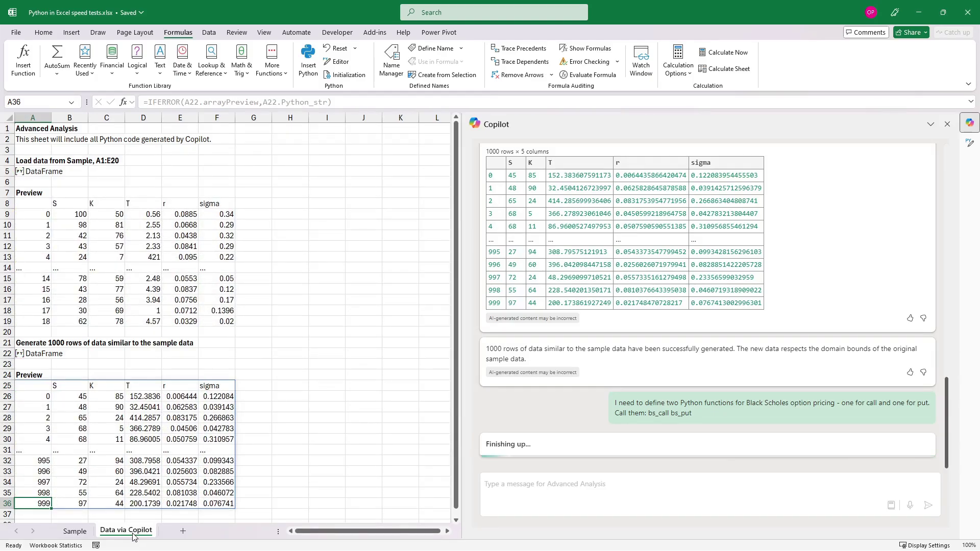
Select the generated function cell A39 on the "Data via Copilot" sheet and show its code enlarged in the Python Editor.
scroll(105, 338, "down", 3)
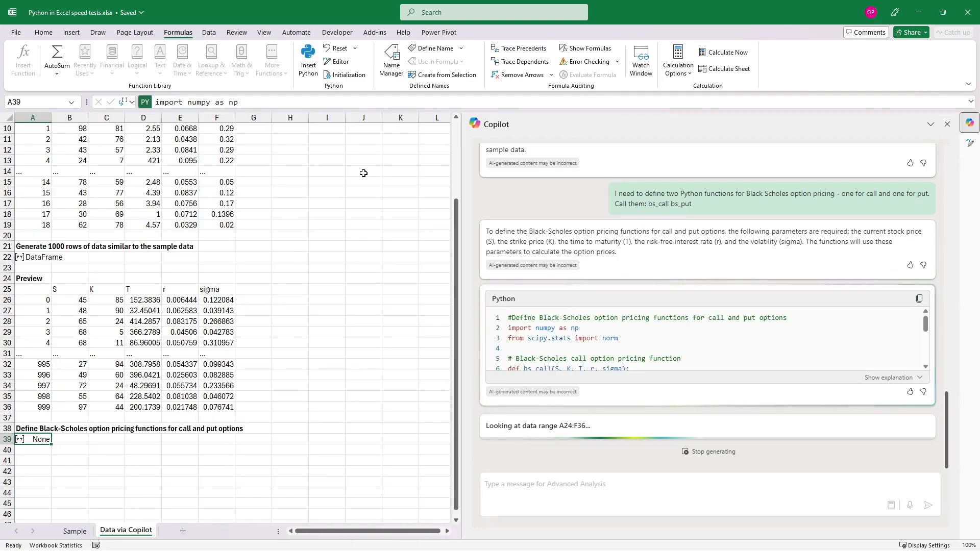
left_click(34, 429)
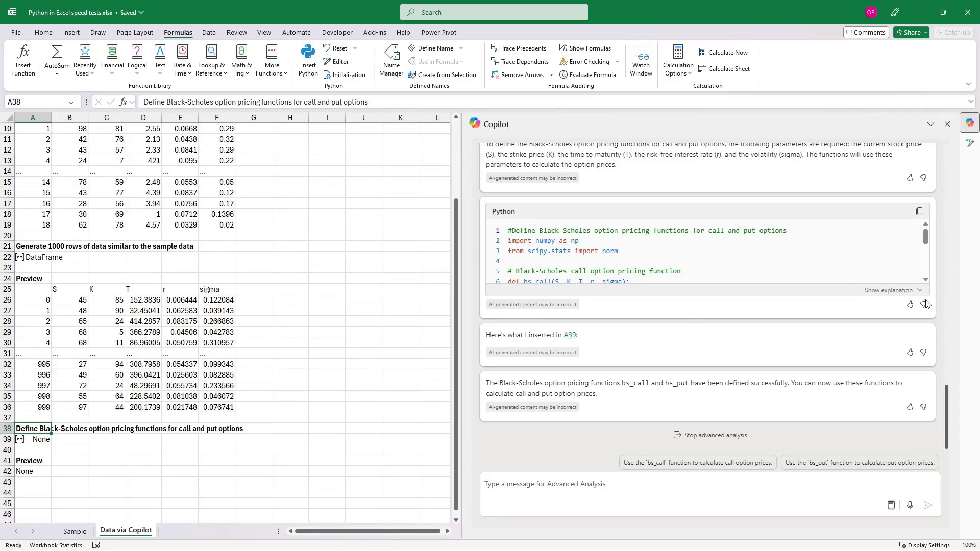
left_click(35, 439)
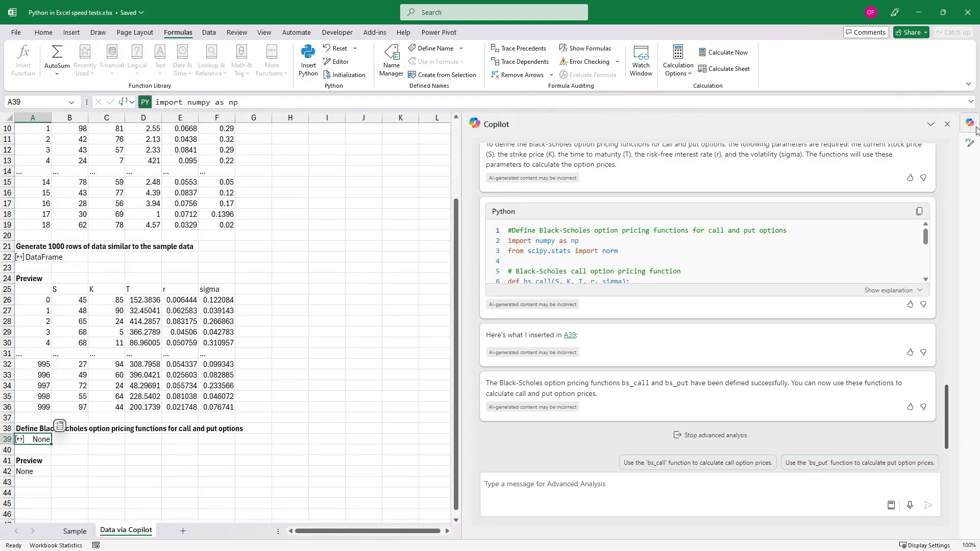
left_click(970, 143)
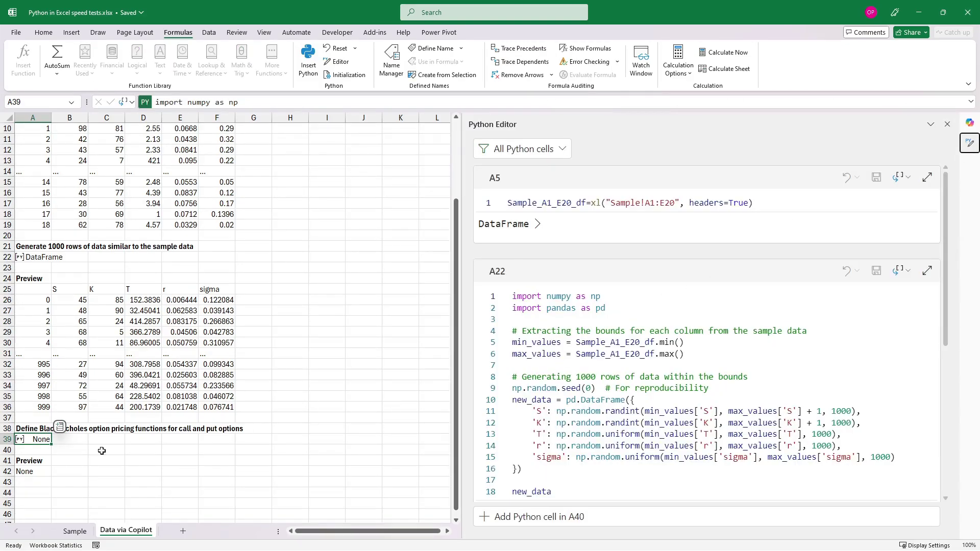
left_click(927, 265)
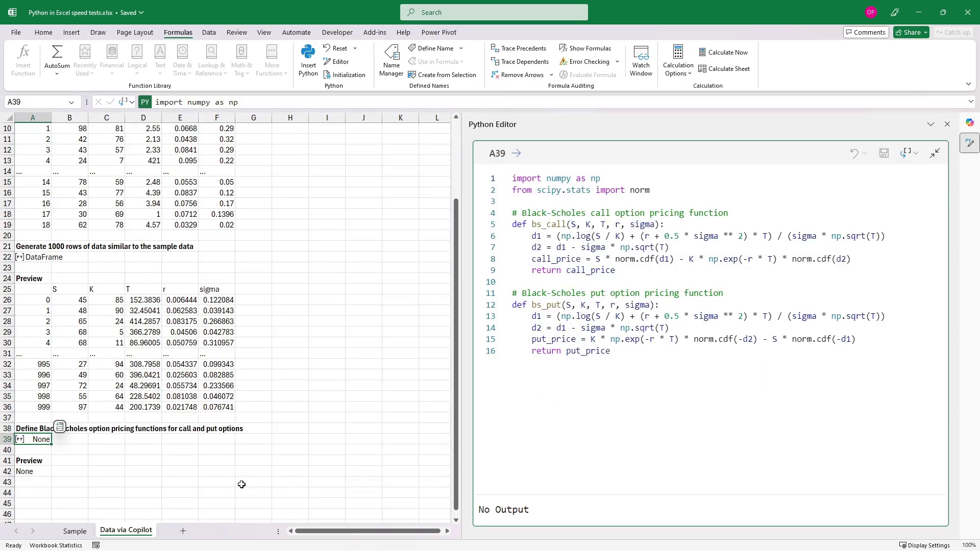
Cut the Black-Scholes code picture from the Sample sheet, paste it into "Data via Copilot" and place it over about rows 18 to 35.
left_click(75, 531)
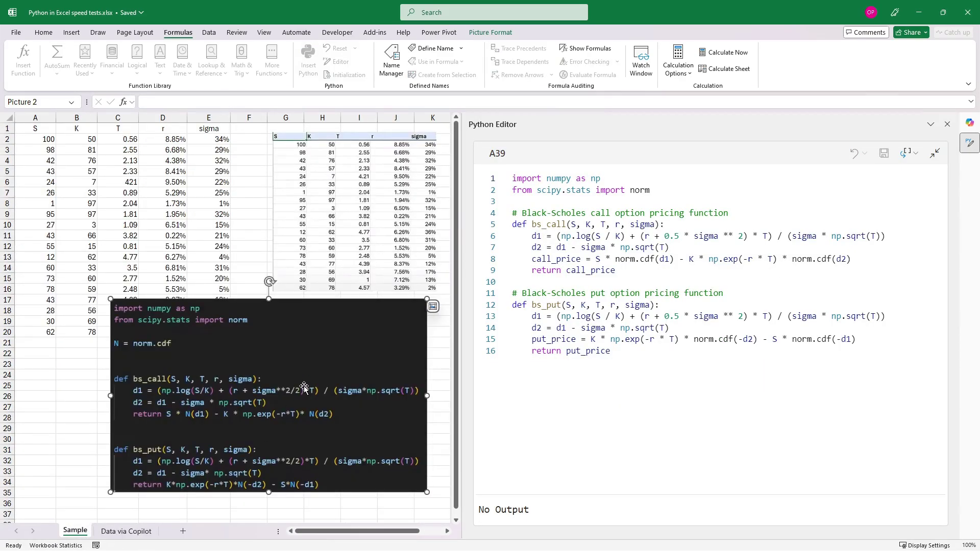
key("Delete")
left_click(138, 531)
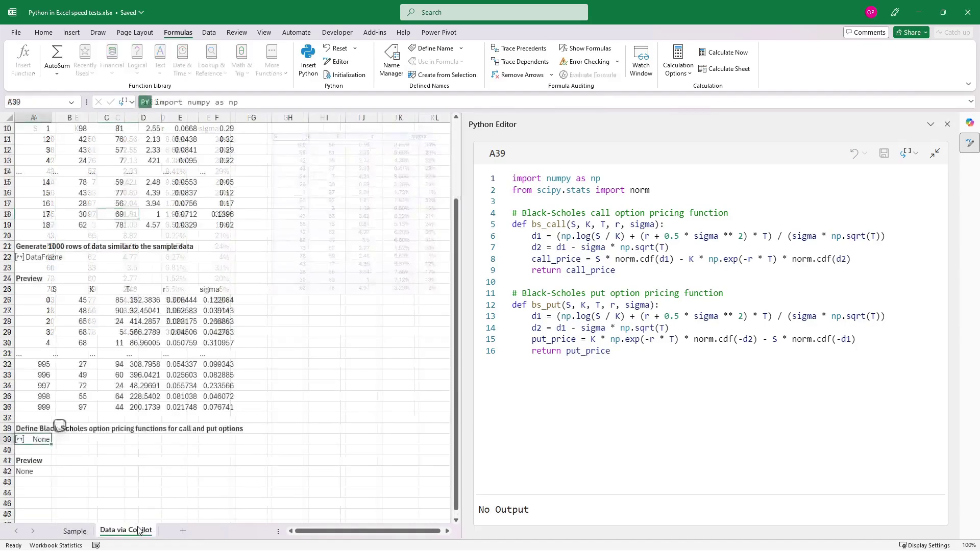
key("ctrl+v")
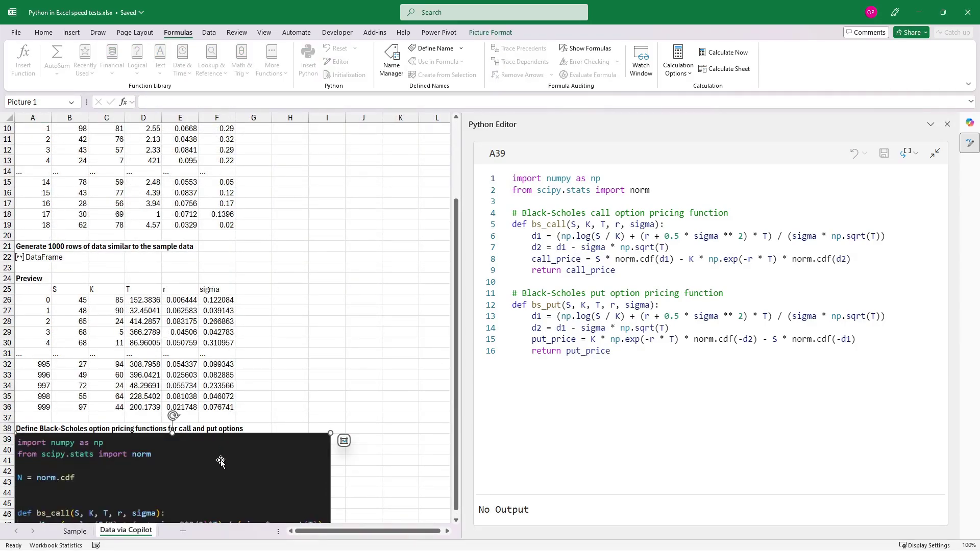
left_click_drag(220, 461, 320, 238)
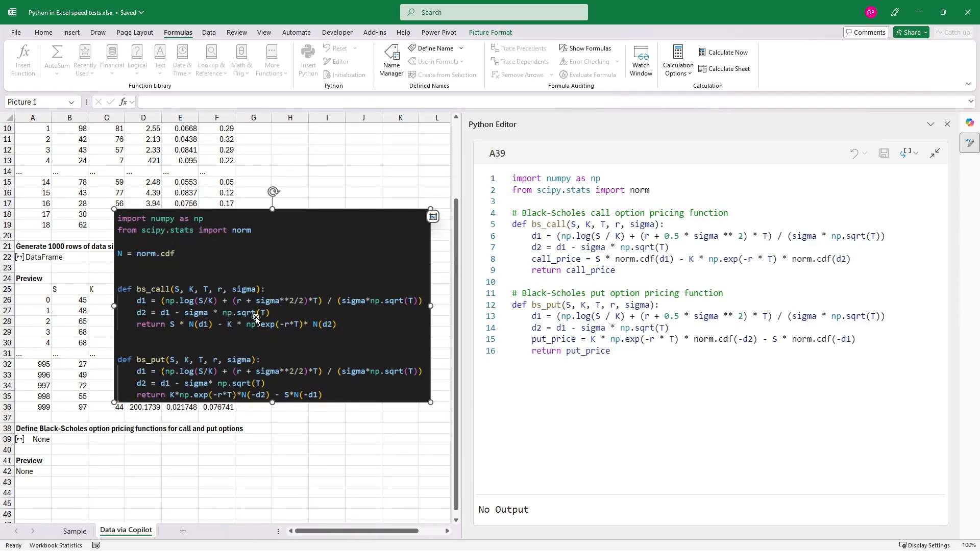
Move the Black-Scholes code picture from the "Data via Copilot" sheet to cell F23 of the Sample sheet, and return to "Data via Copilot".
key("Delete")
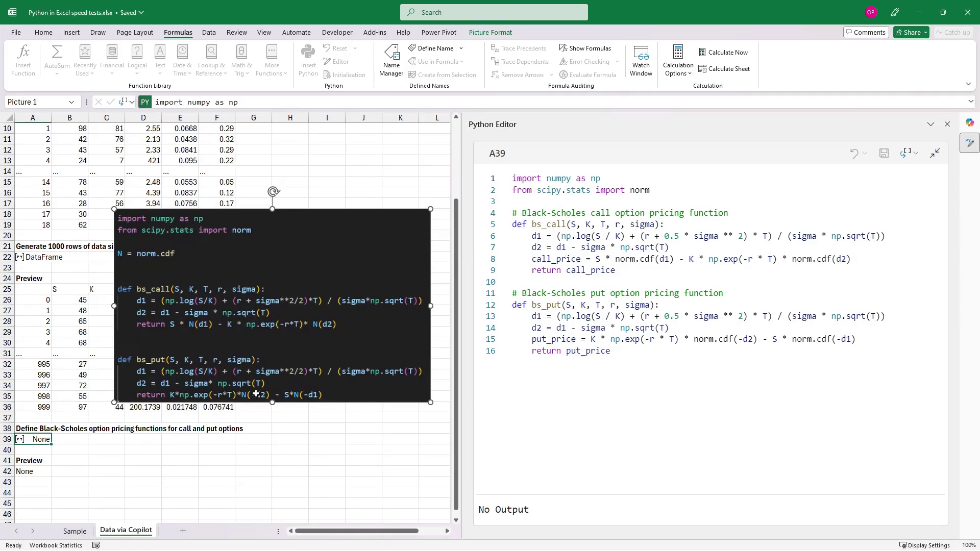
left_click(74, 532)
left_click(263, 363)
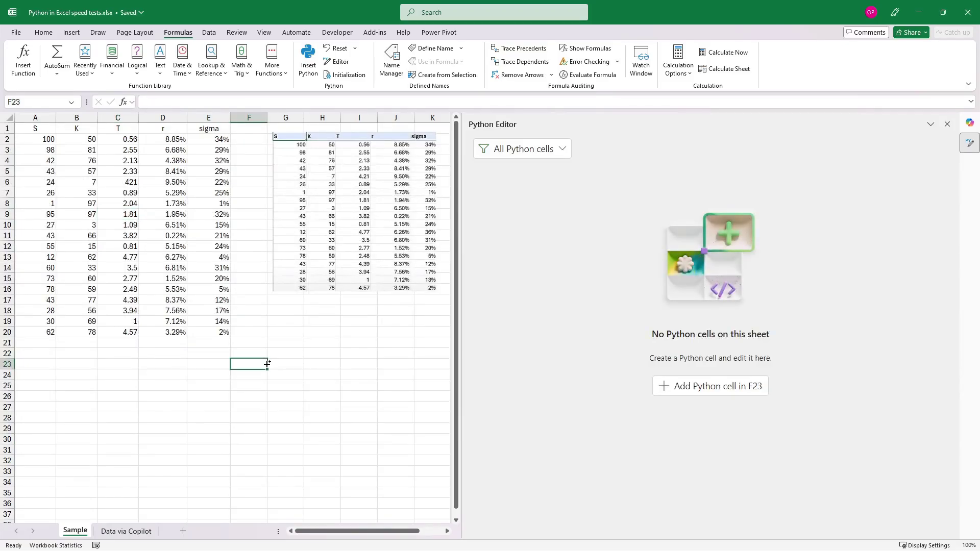
key("ctrl+v")
left_click(125, 533)
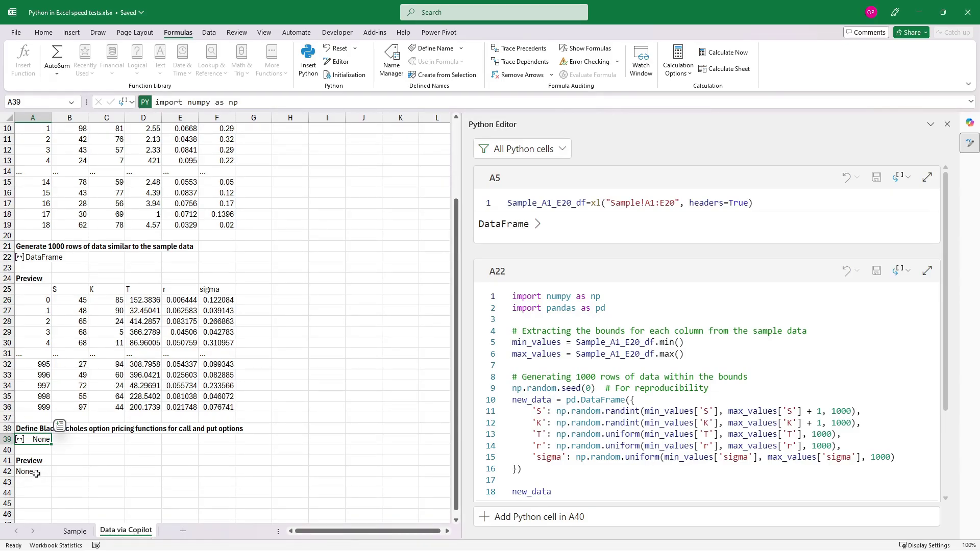
left_click(36, 427)
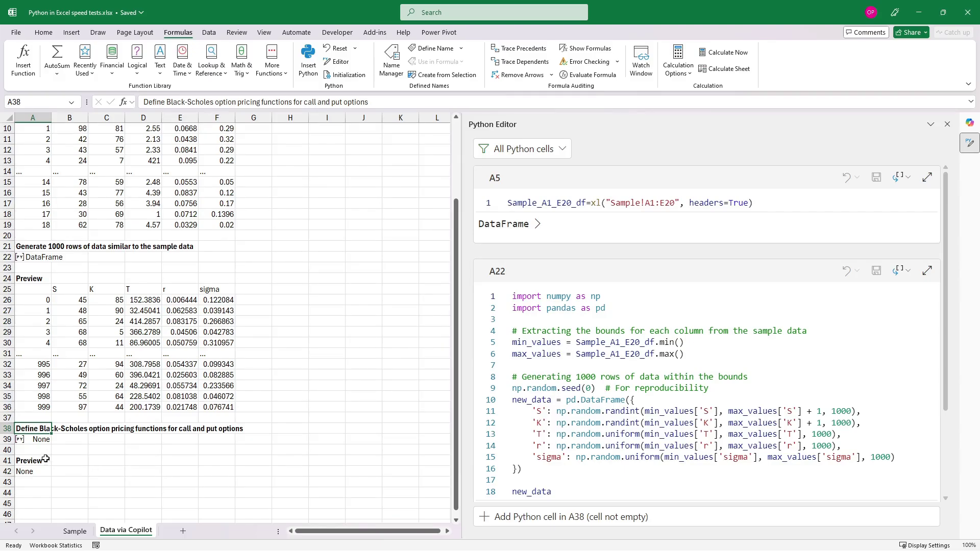
left_click(34, 472)
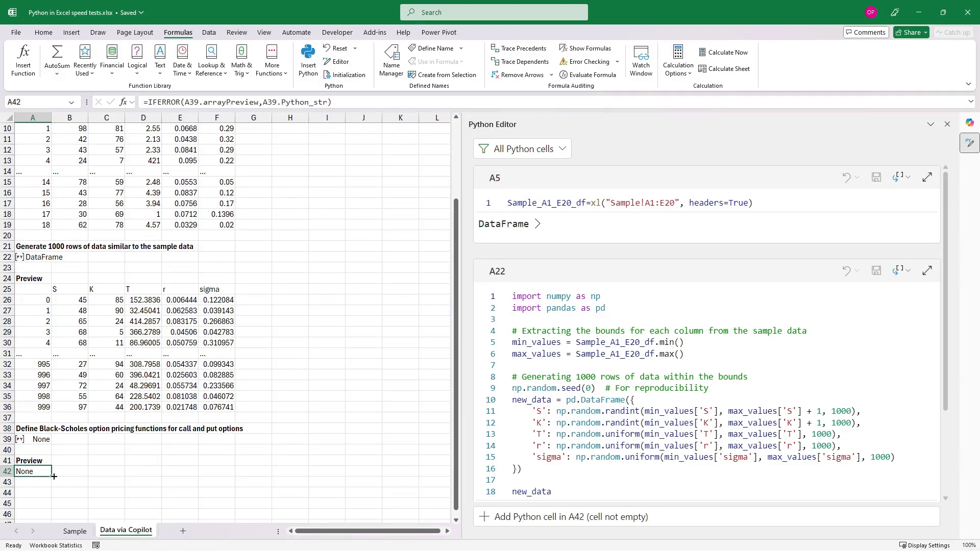
left_click(40, 442)
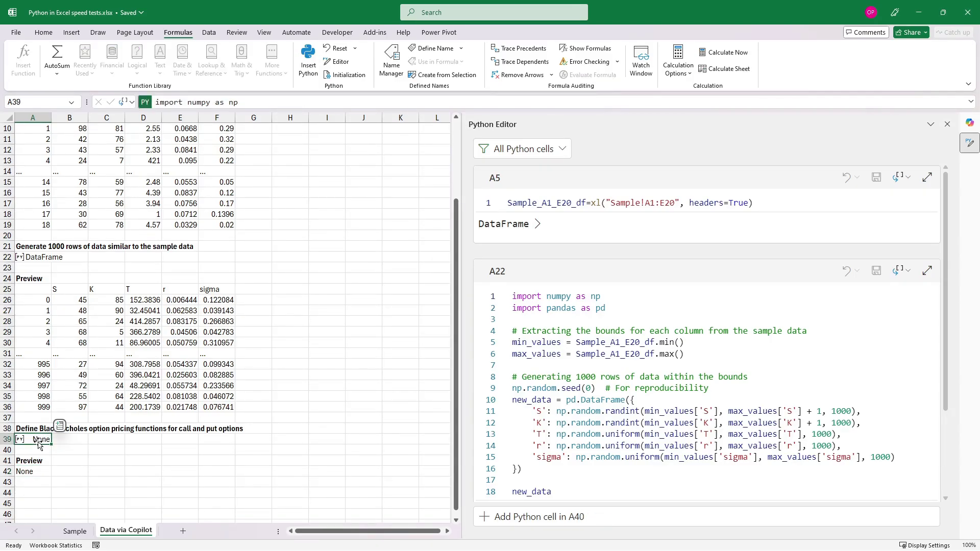
left_click(33, 472)
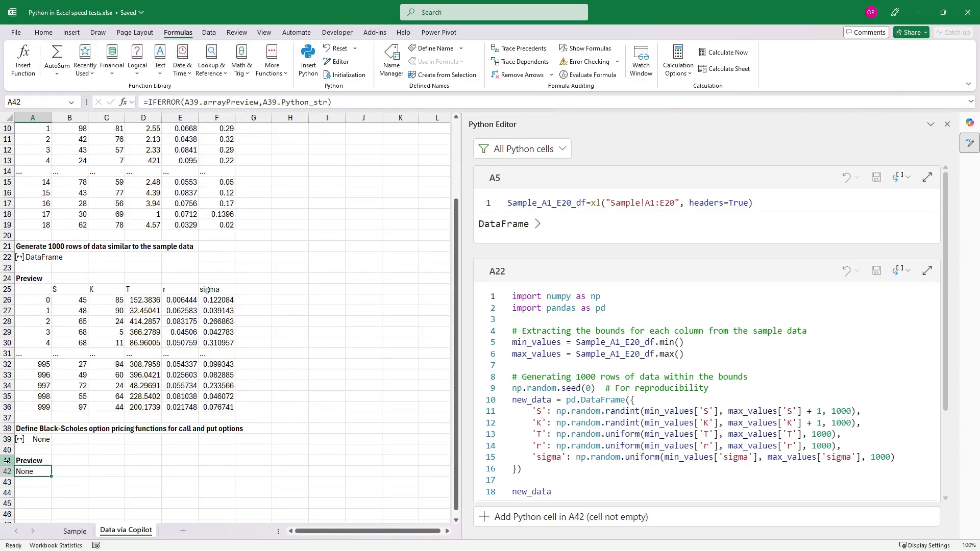
left_click_drag(7, 461, 68, 483)
right_click(68, 483)
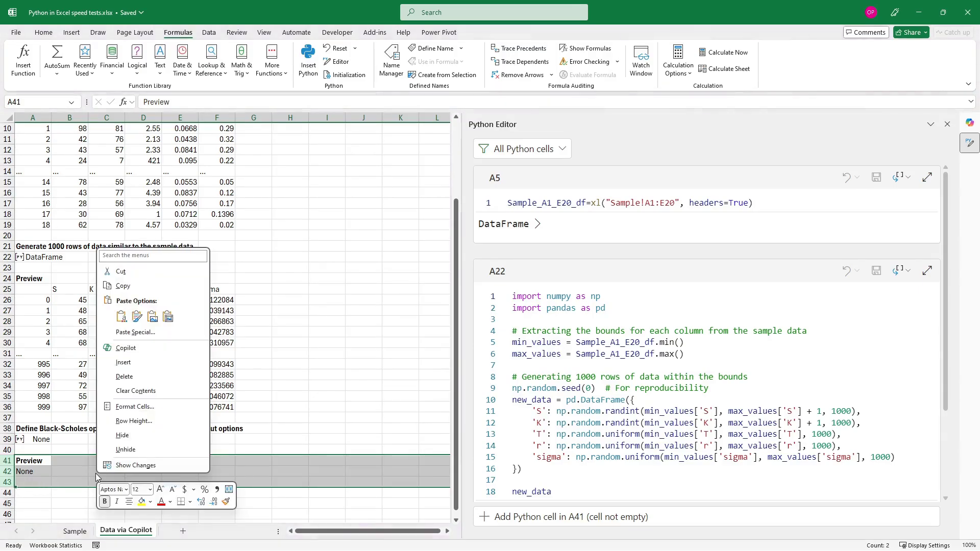
left_click(120, 377)
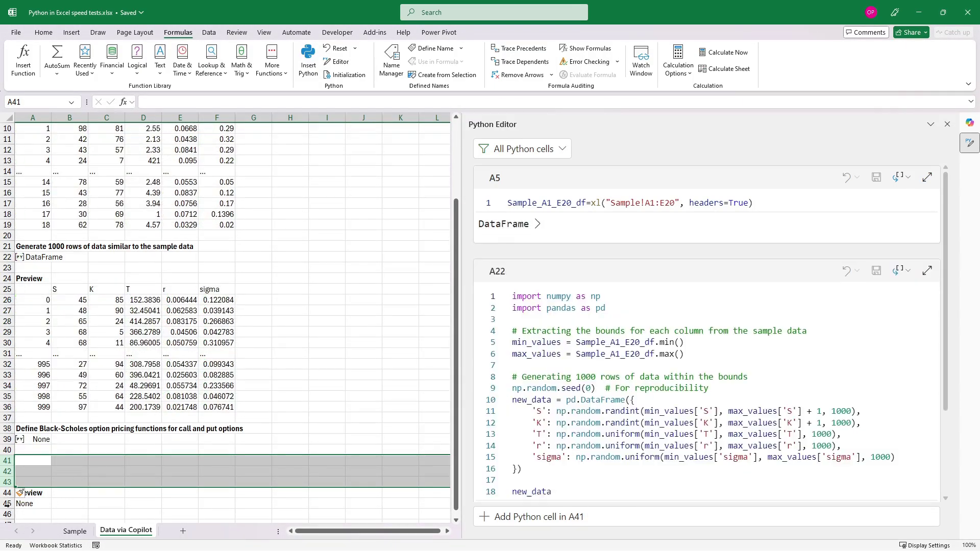
Delete rows 41 to 45, including the Preview section below the Black-Scholes function cell A39.
left_click_drag(7, 504, 7, 463)
right_click(94, 477)
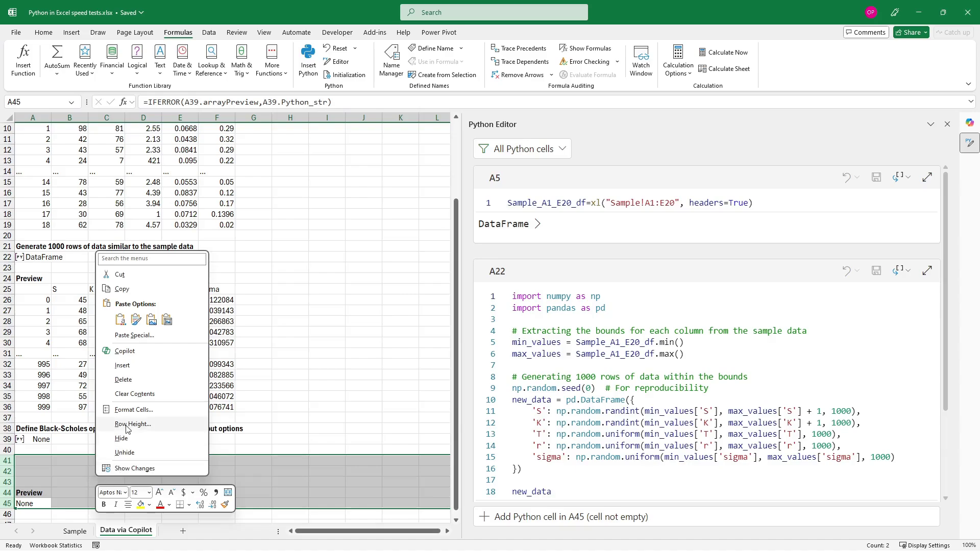
left_click(131, 380)
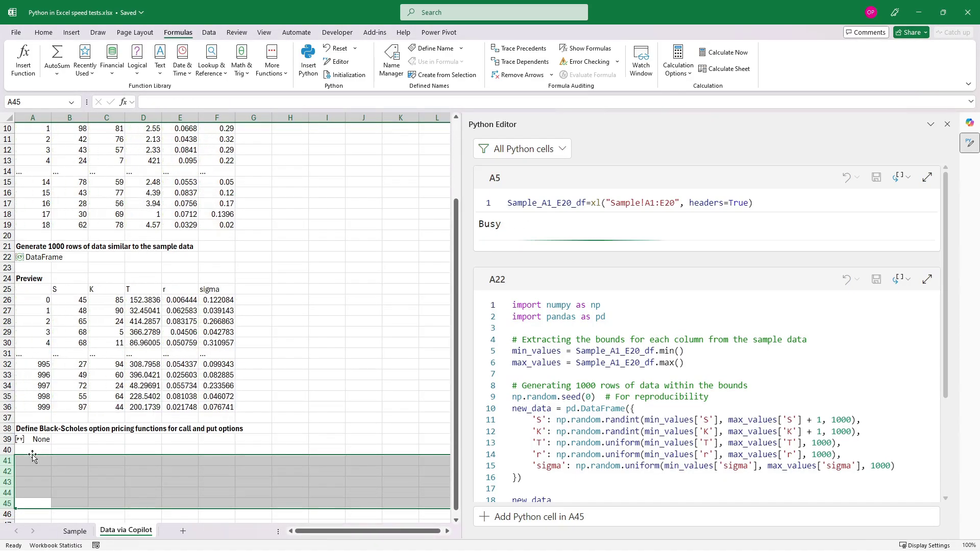
left_click(36, 439)
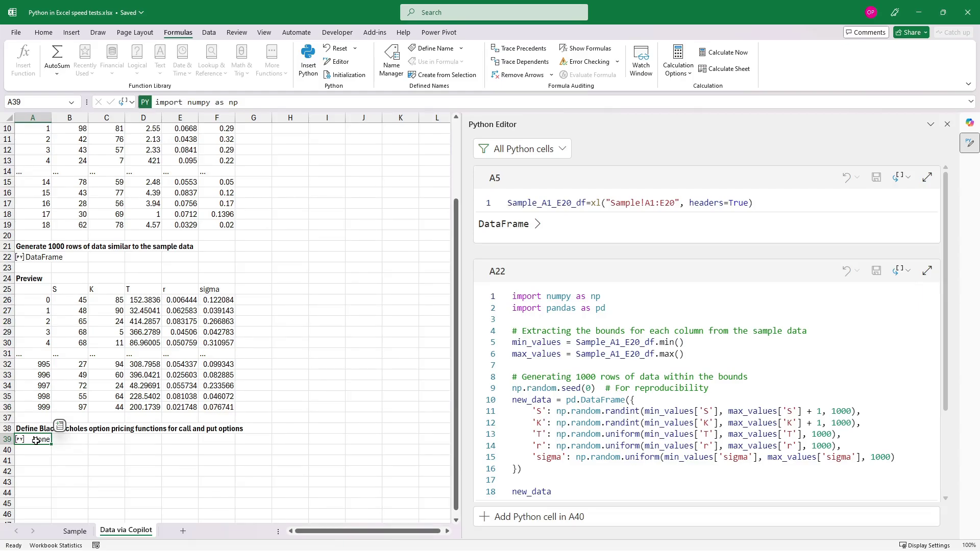
Add a new worksheet after "Data via Copilot" and name it Test.
left_click(183, 532)
right_click(183, 532)
left_click(231, 388)
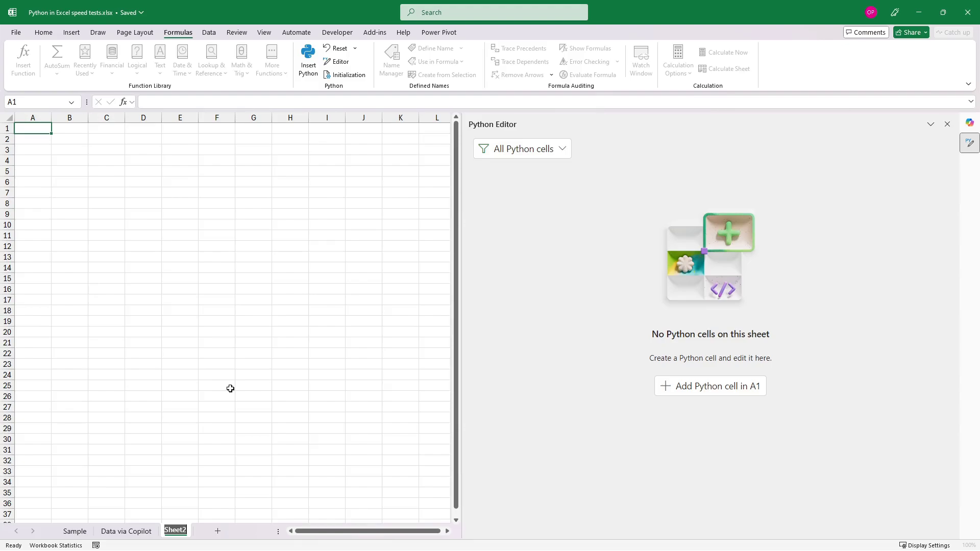
type("Test")
key("Return")
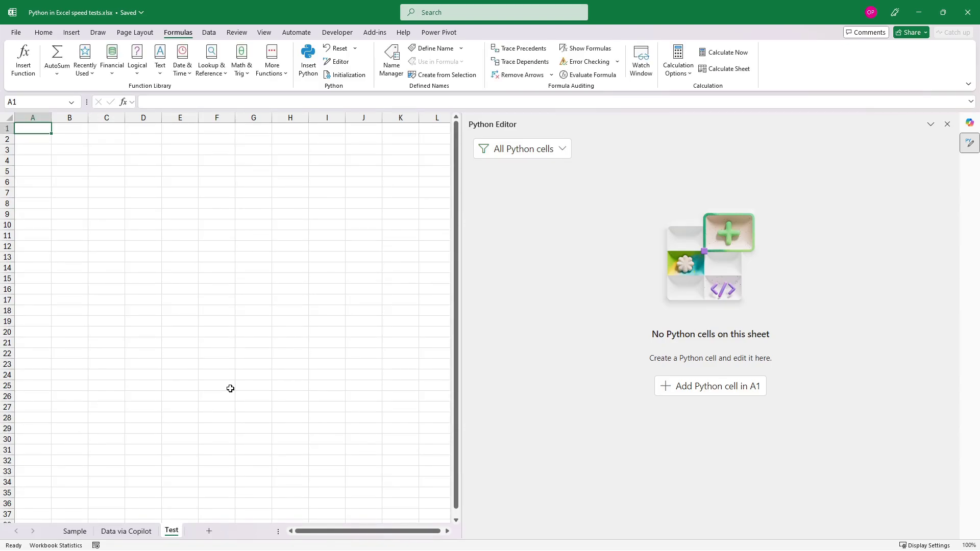
Create a Python cell in A1 of the Test sheet containing new_data and output it as Excel values.
left_click(694, 390)
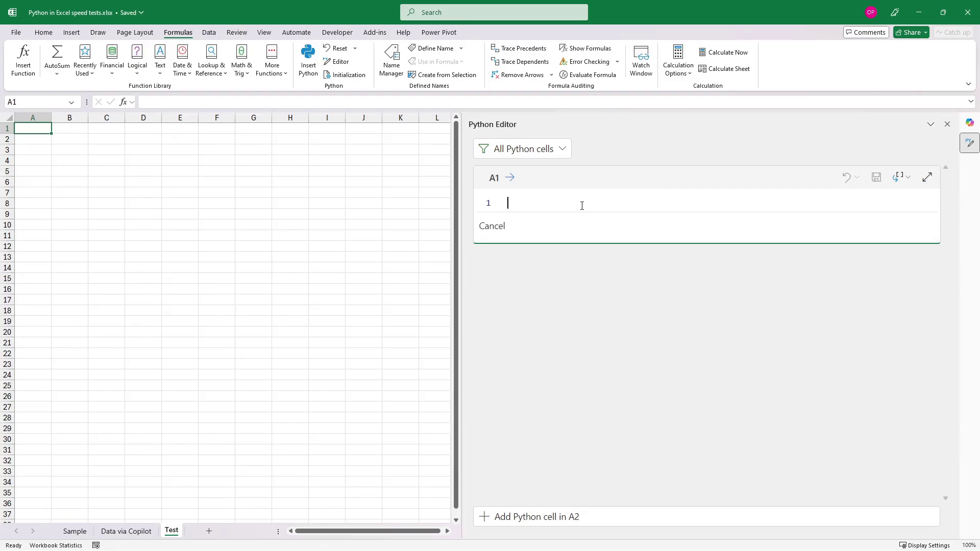
type("new_data")
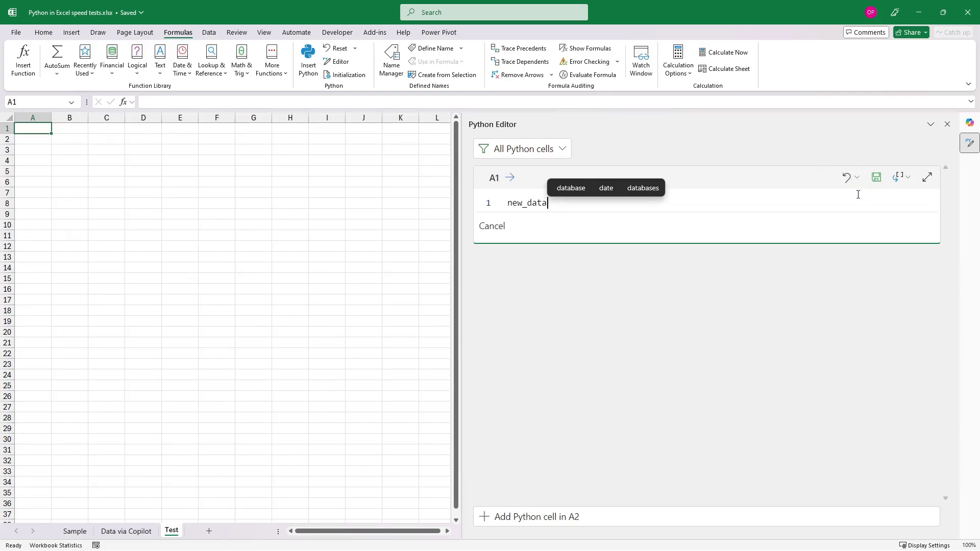
left_click(878, 180)
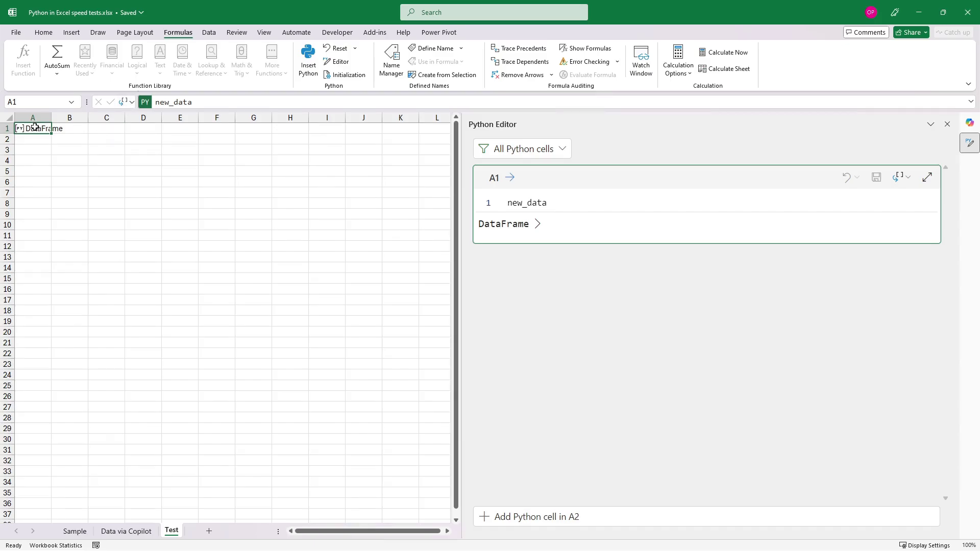
left_click(128, 102)
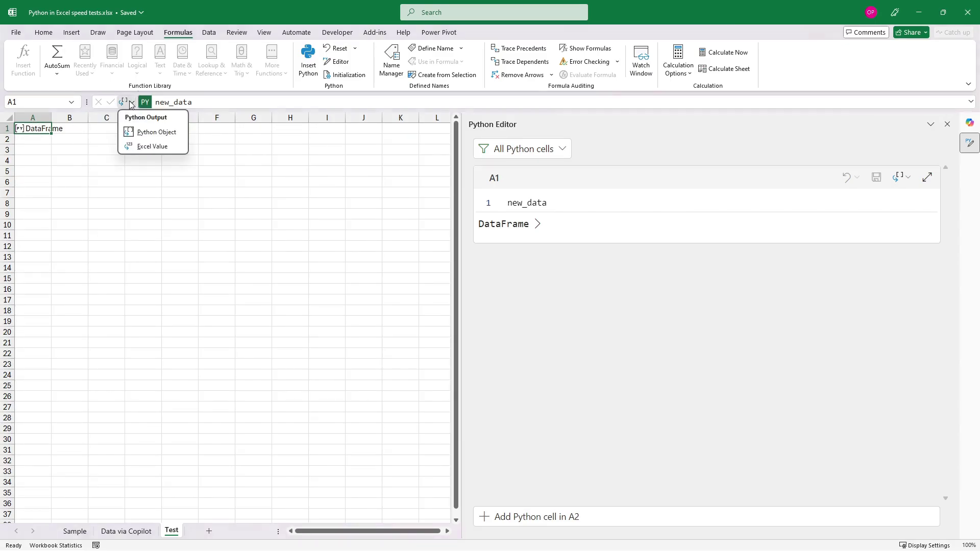
left_click(141, 146)
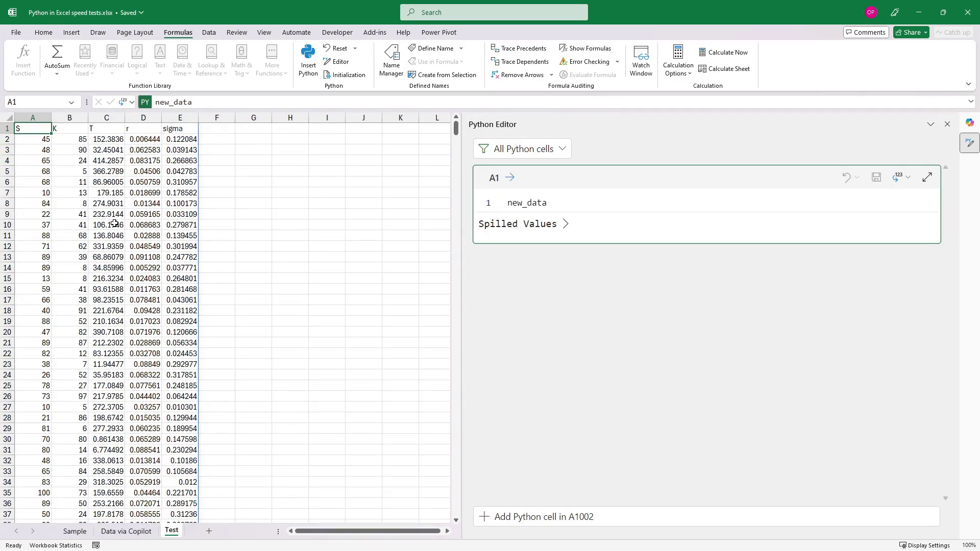
Create a Python cell in F2 containing new_data.apply(lambda row: bs_call(*tuple(row)), axis=1) and output it as Excel values.
left_click(220, 138)
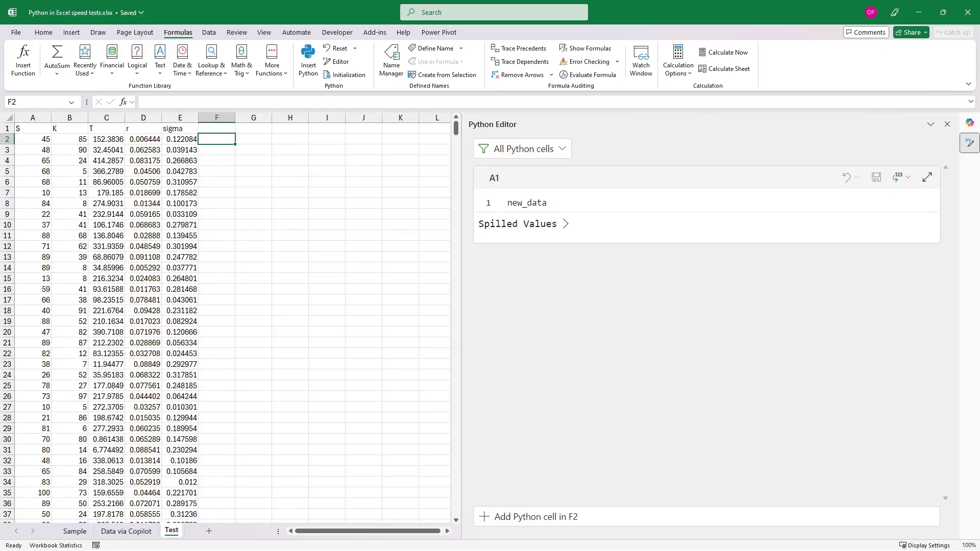
left_click(534, 521)
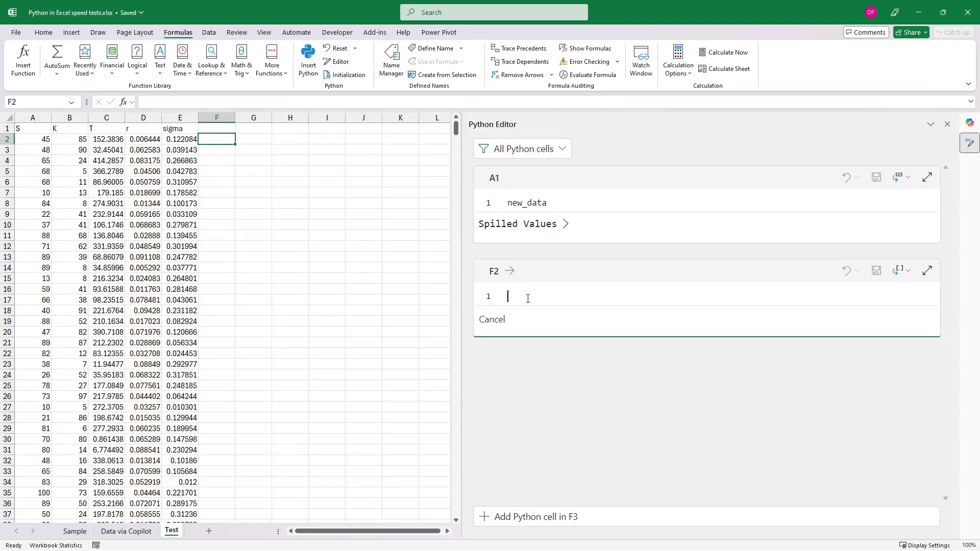
type("new_data.apply(lambda")
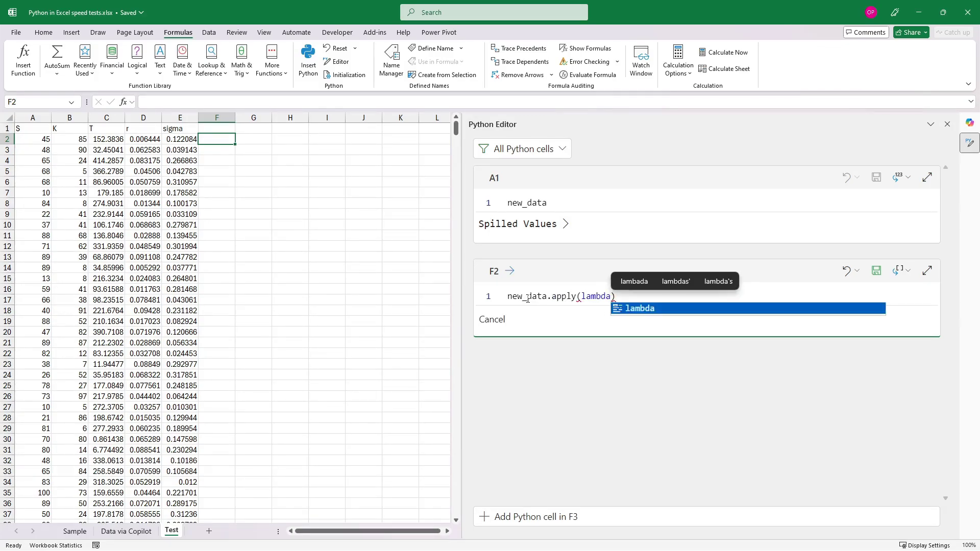
type(" row: ")
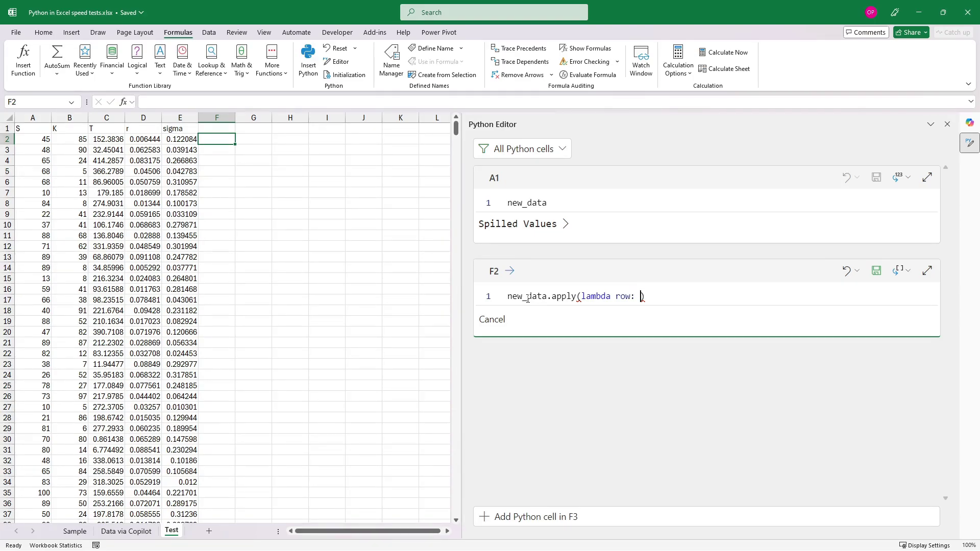
type("bs_call(*tuple(")
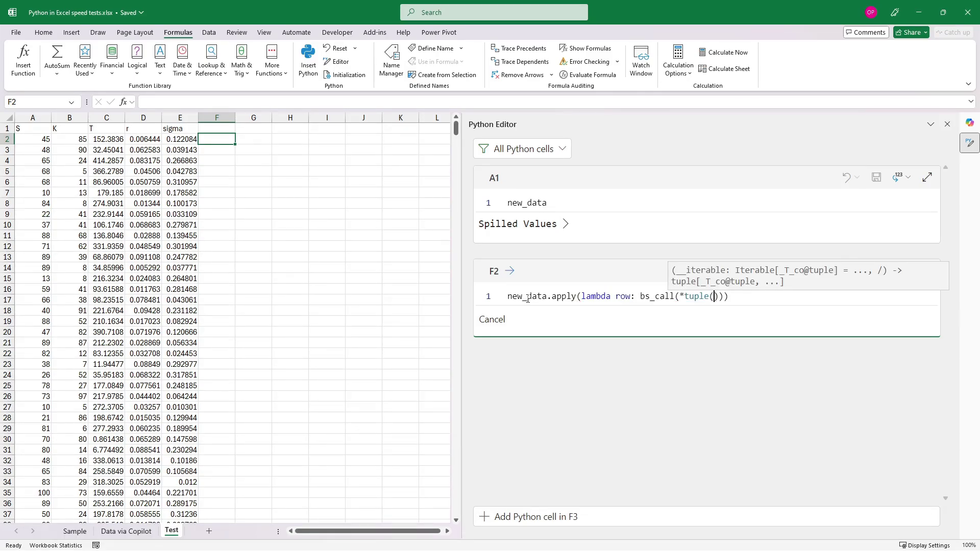
type("row))")
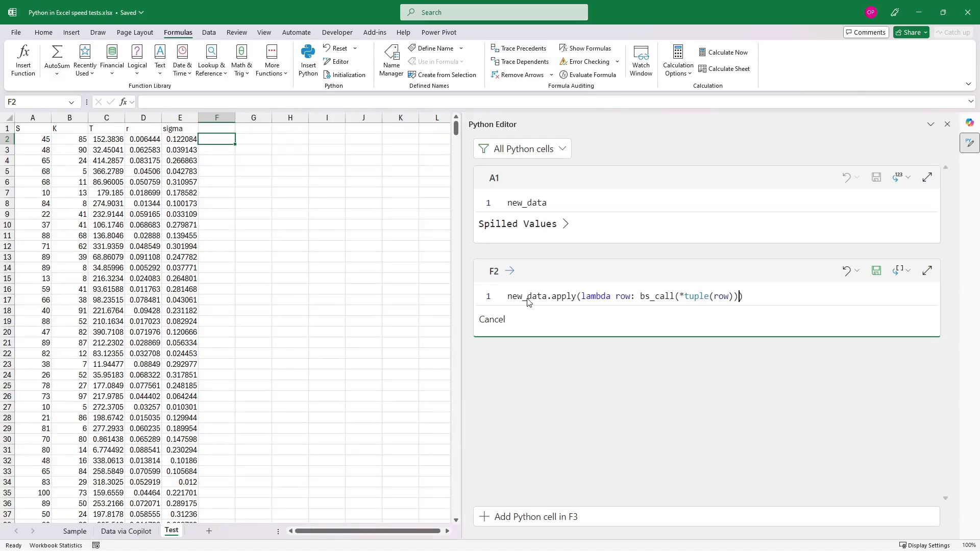
type(", axis=1")
left_click(903, 271)
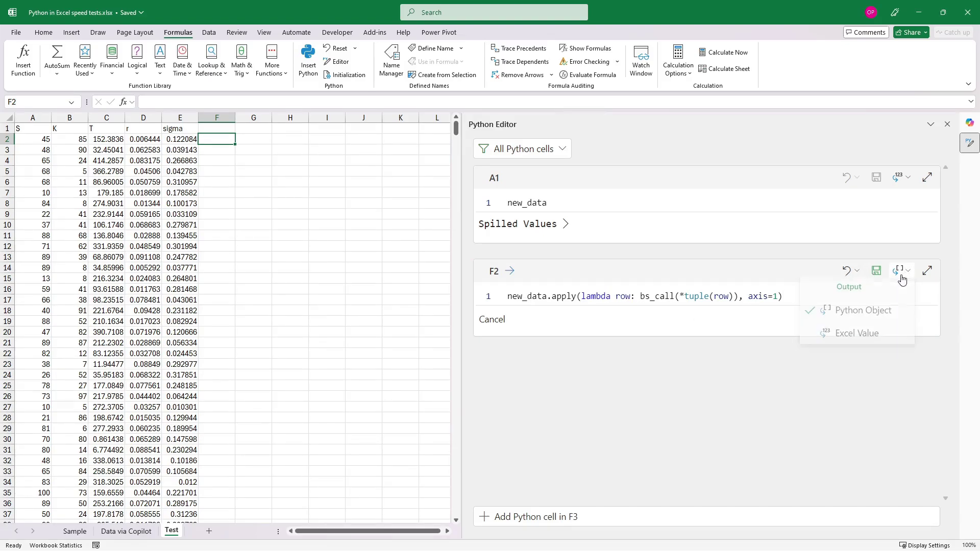
left_click(866, 335)
left_click(876, 271)
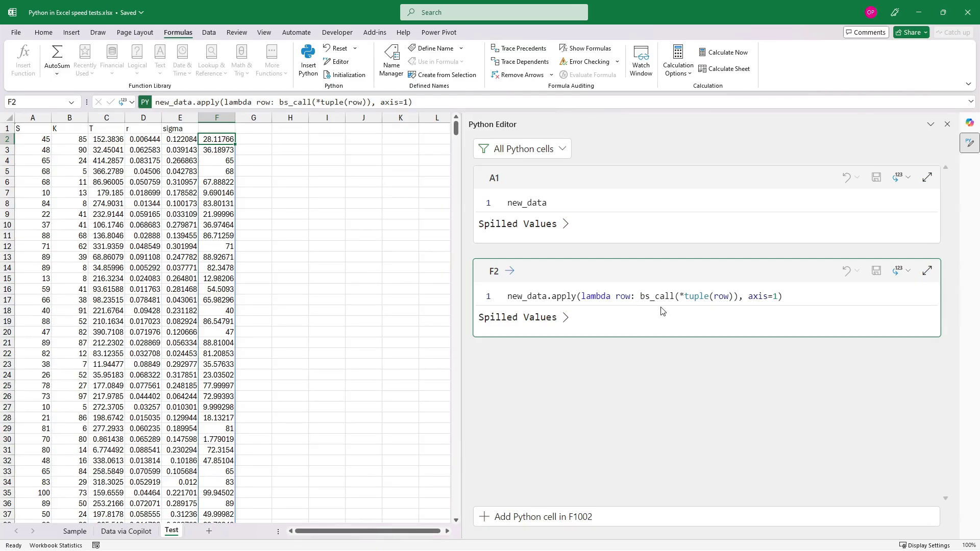
Examine the F2 code piece by piece, covering new_data, apply, axis=1 and the row argument, against the data rows and columns.
double_click(519, 298)
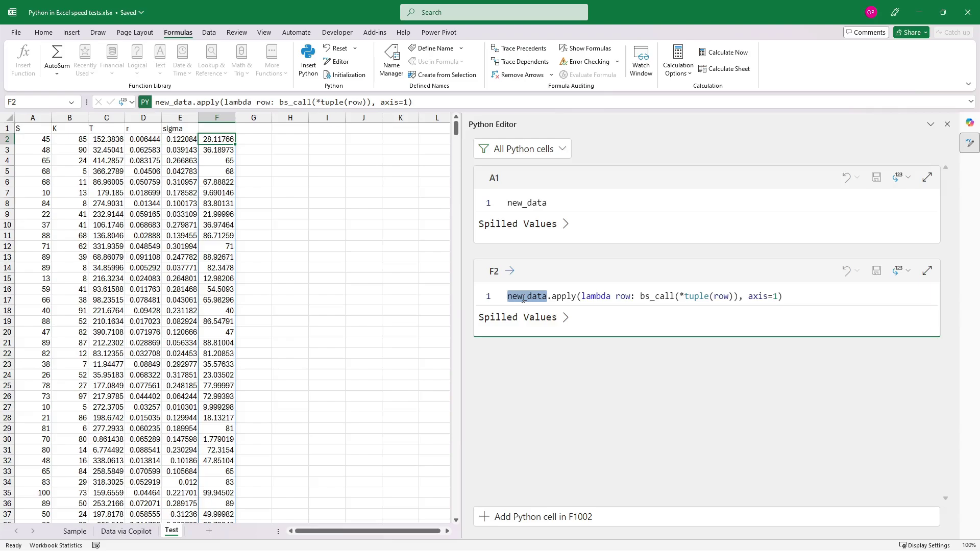
double_click(564, 296)
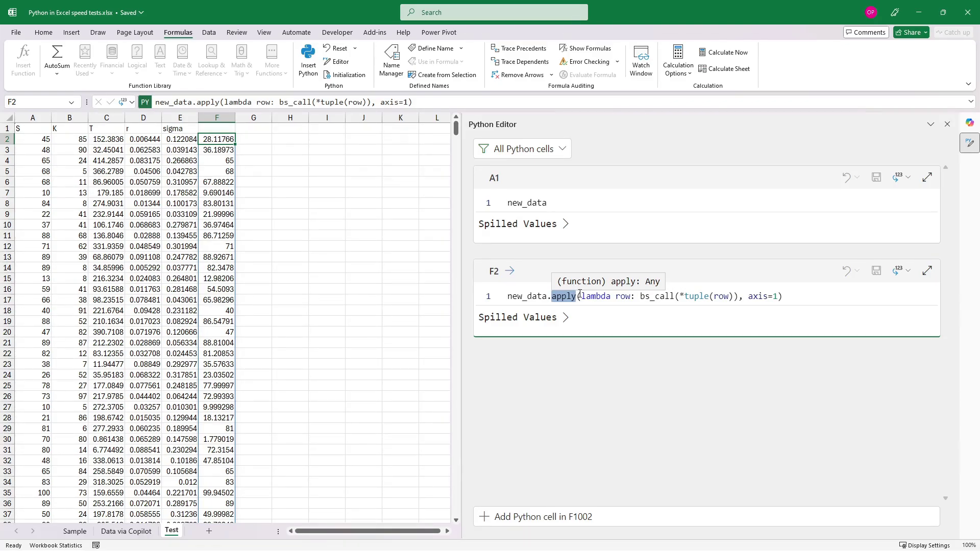
left_click_drag(748, 296, 770, 301)
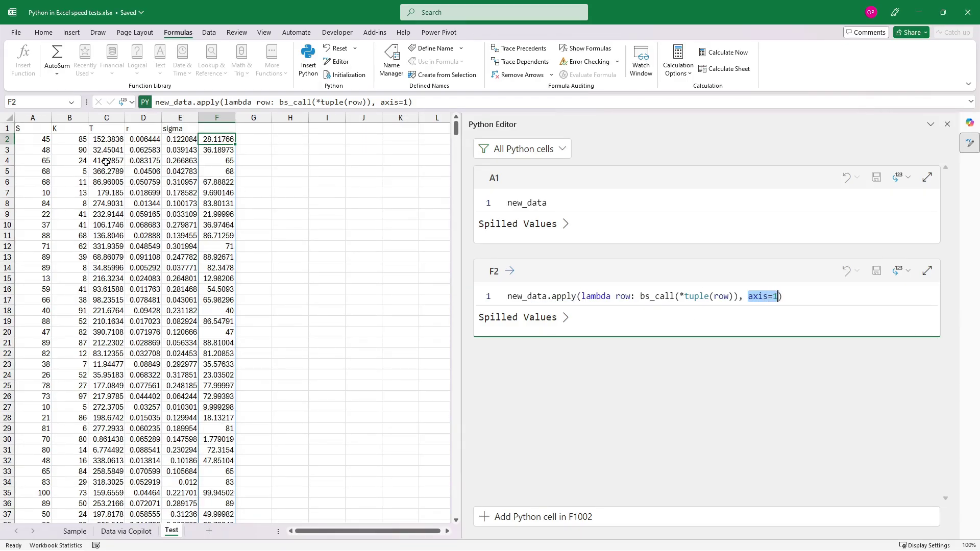
left_click_drag(69, 143, 184, 152)
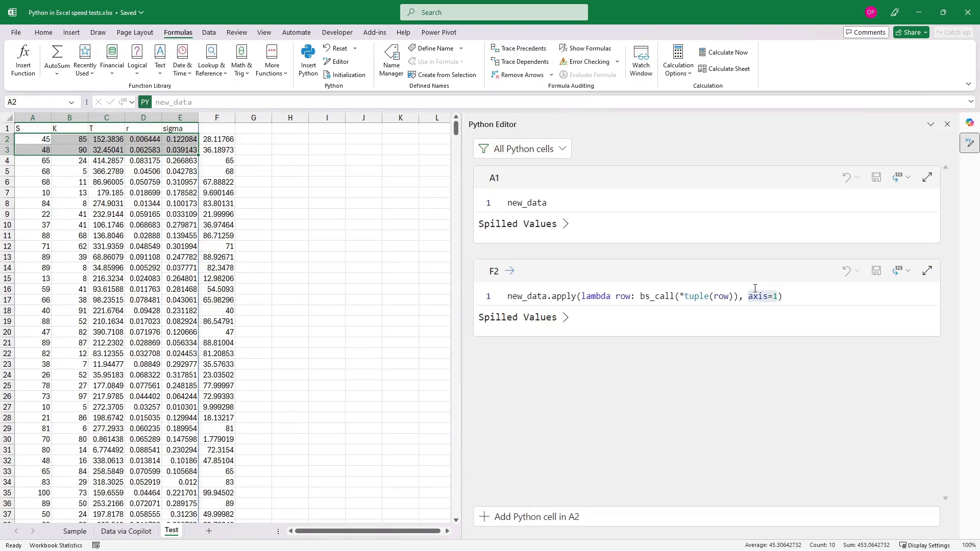
left_click_drag(779, 296, 751, 296)
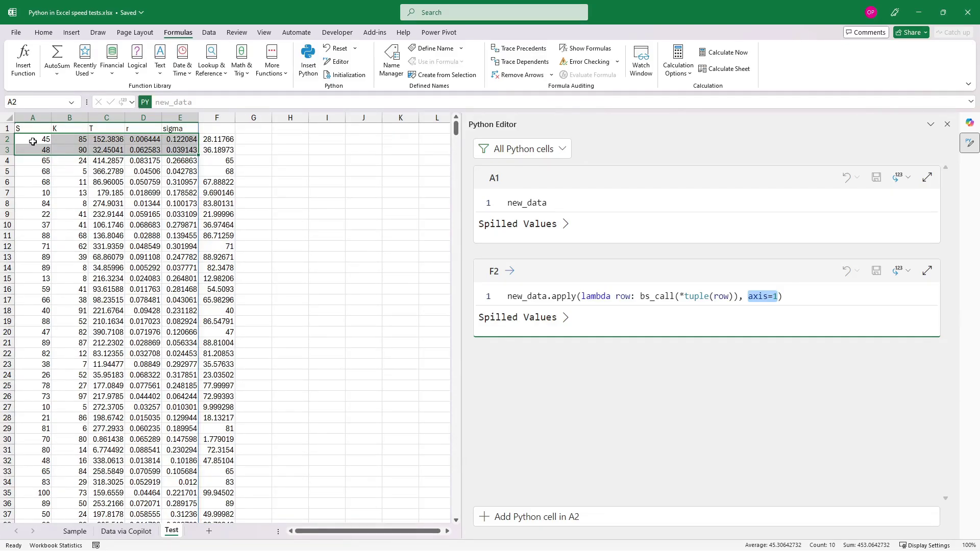
left_click_drag(32, 140, 45, 183)
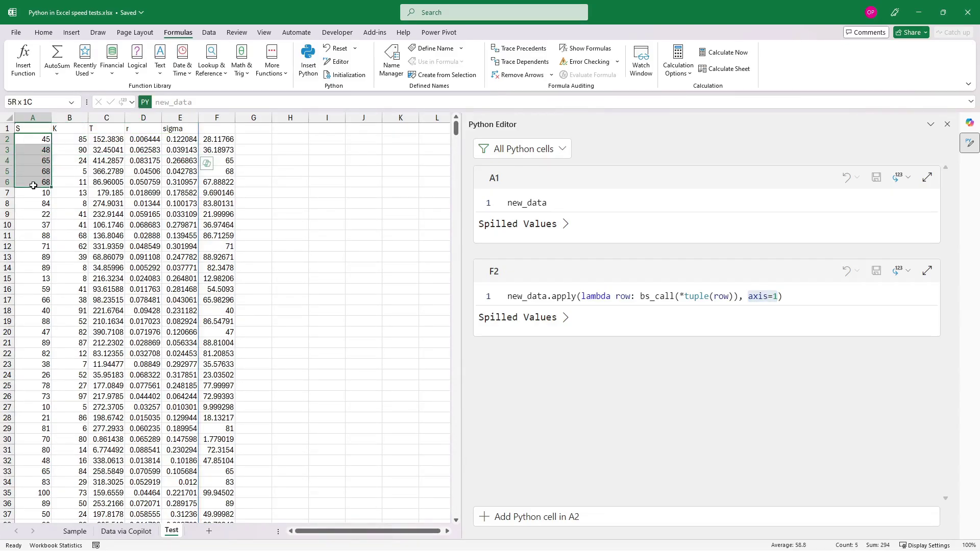
left_click(771, 298)
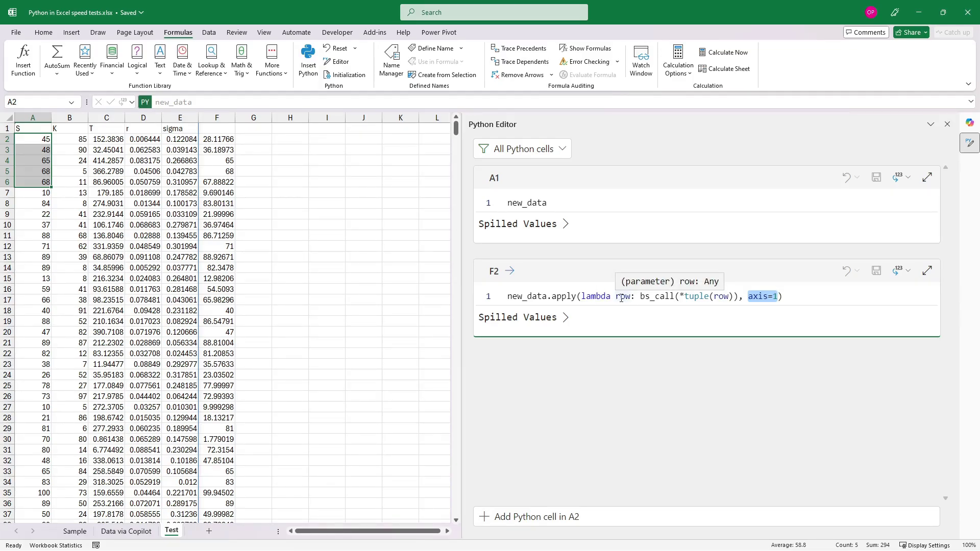
left_click(713, 296)
double_click(714, 297)
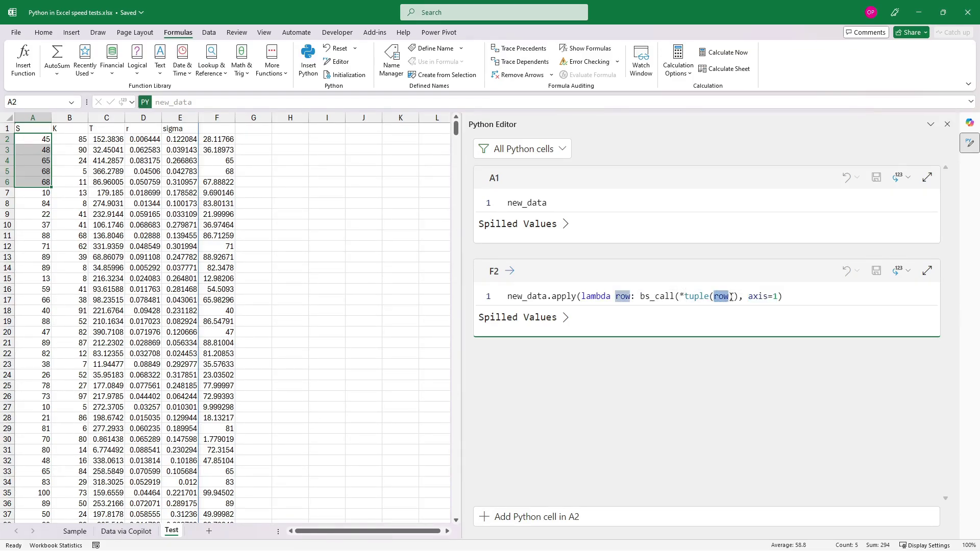
Examine the tuple(row) conversion, the asterisk unpacking and the bs_call part of the F2 code against the first data row.
left_click_drag(685, 297, 734, 296)
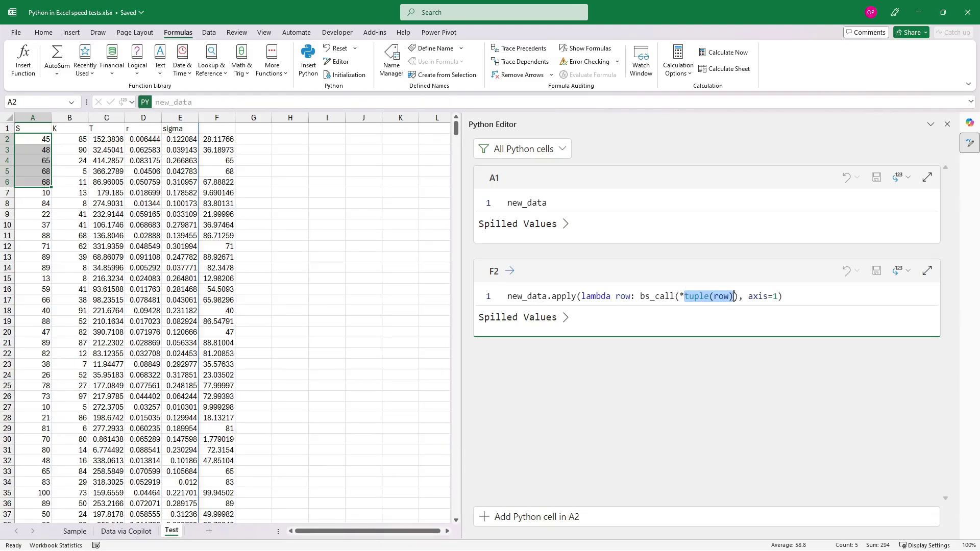
left_click_drag(41, 137, 171, 140)
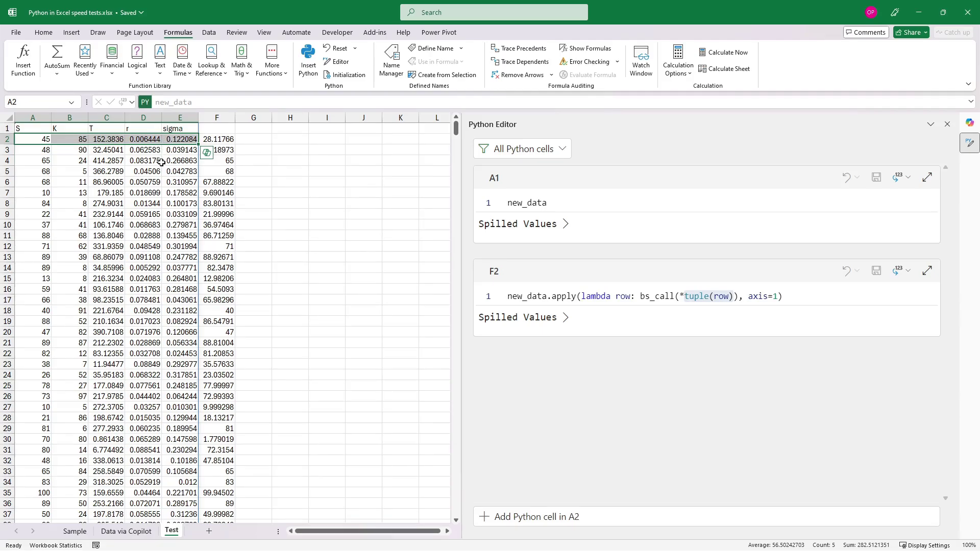
left_click(682, 295)
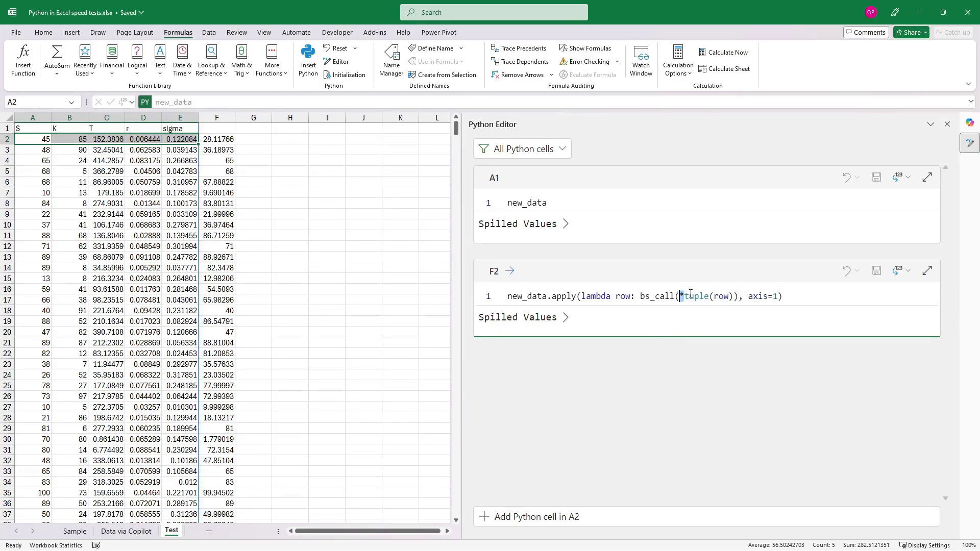
double_click(661, 296)
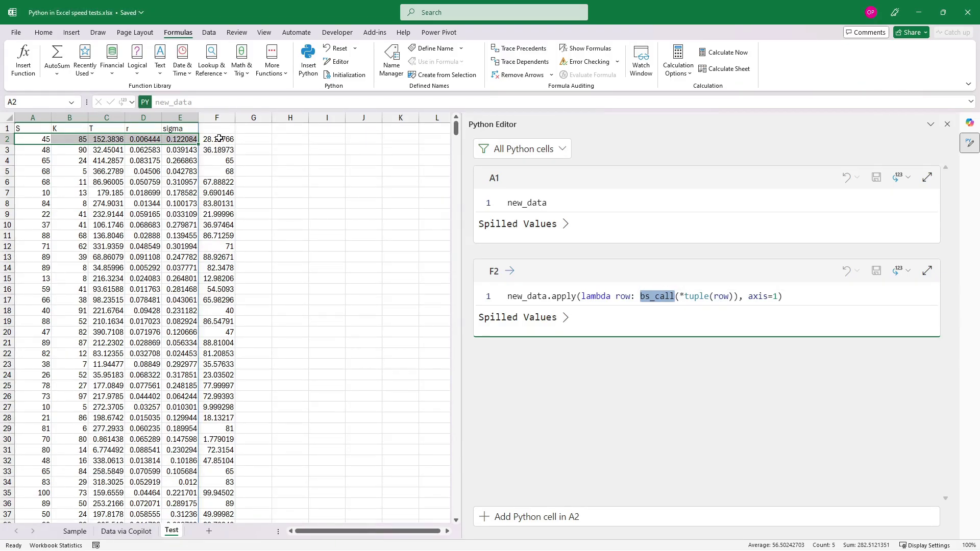
Insert a %%timeit line above the new_data.apply code in the F2 Python cell and run it.
left_click(508, 296)
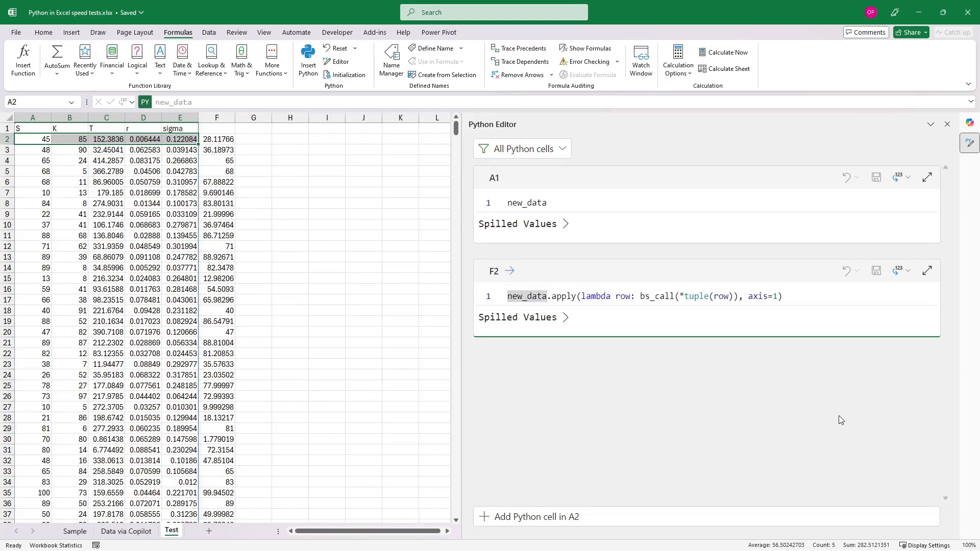
key("Return")
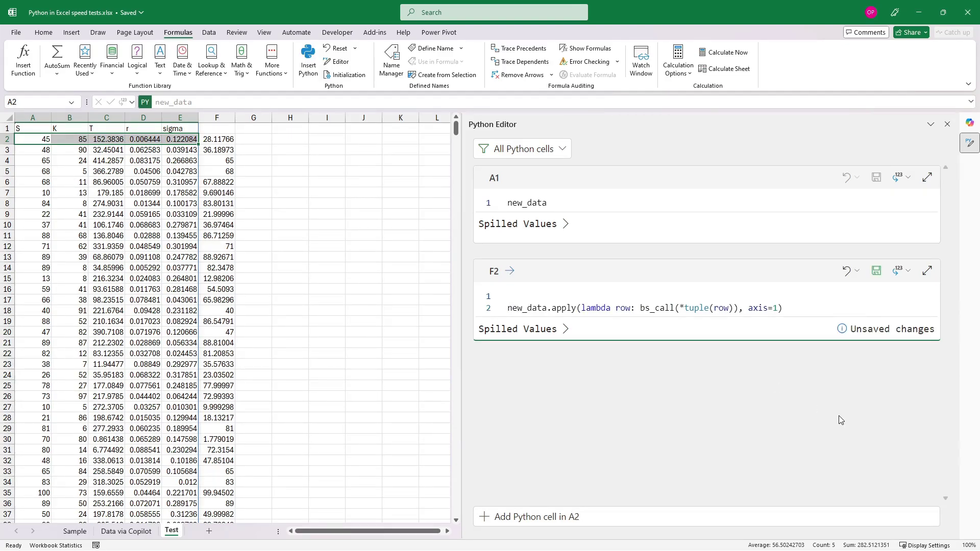
type("%%timeit")
key("ctrl+Return")
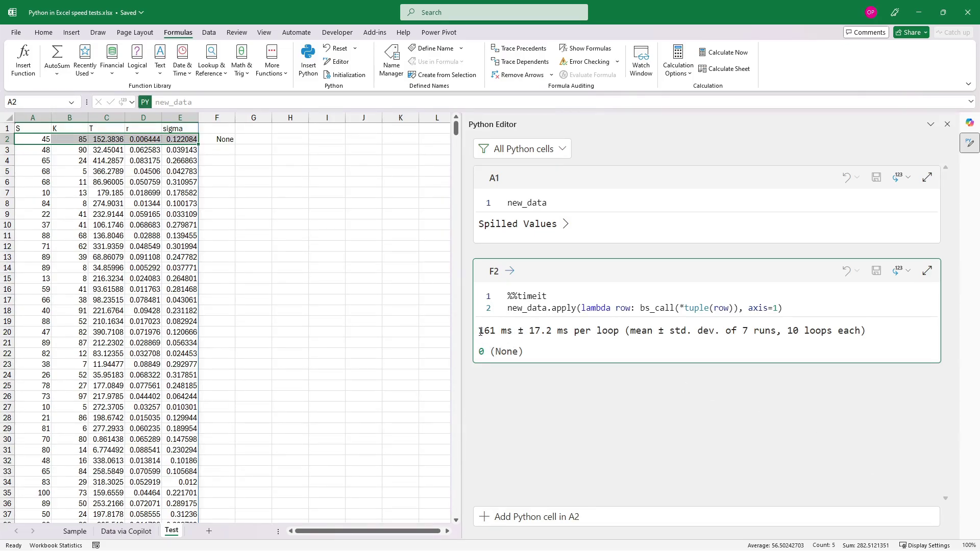
Copy the full timing output of the F2 Python cell into cell F1.
left_click_drag(480, 333, 514, 331)
left_click_drag(514, 331, 876, 328)
key("ctrl+c")
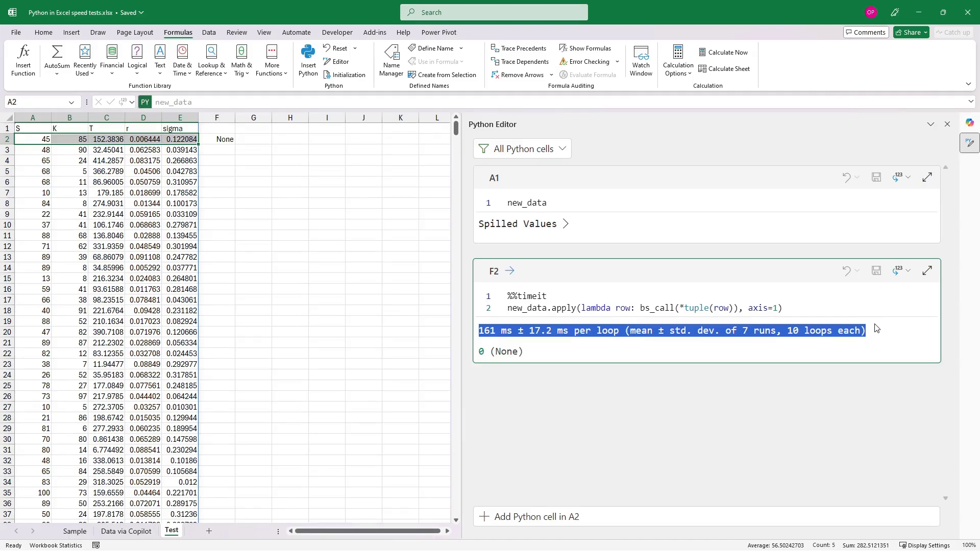
left_click(210, 129)
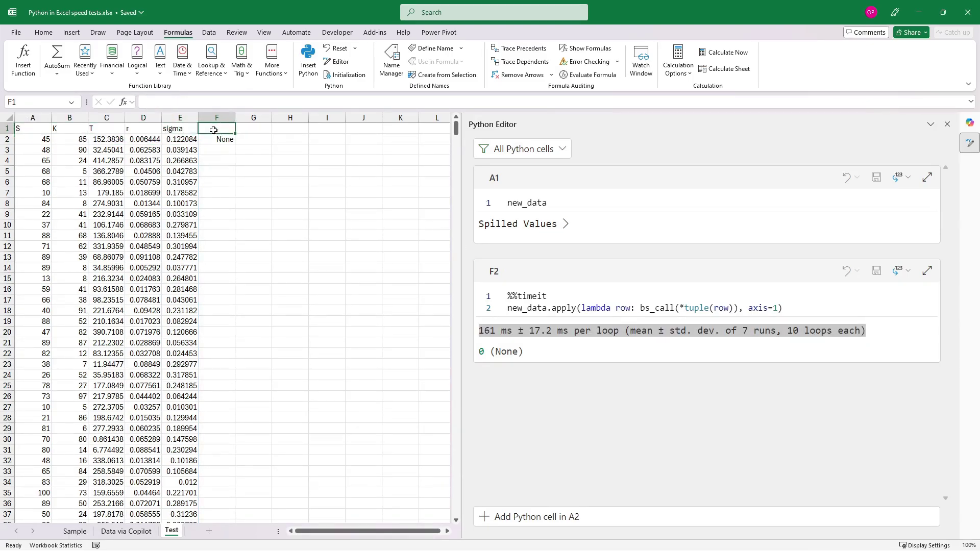
key("ctrl+v")
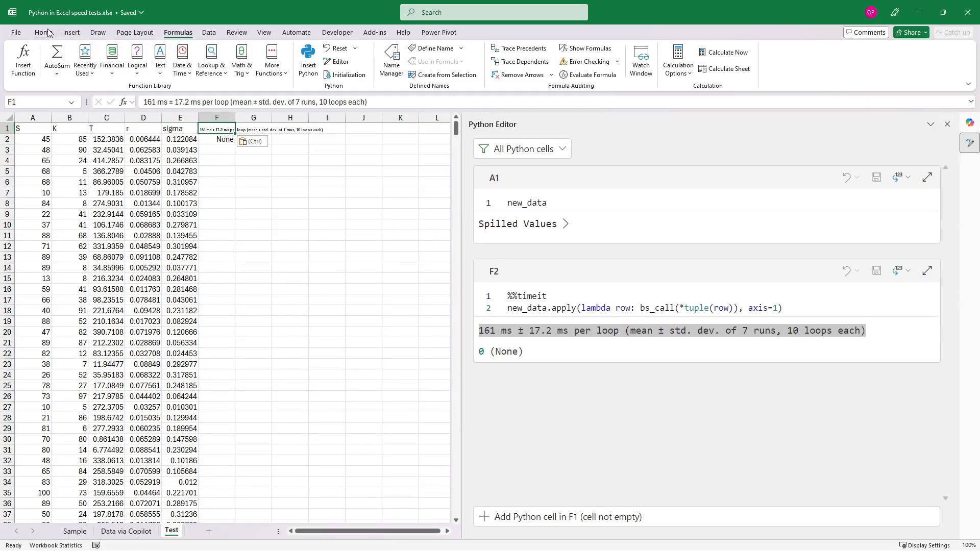
Format F1 with font size 12 and wrapped text, widening column F and fitting row 1 to the text.
left_click(43, 32)
left_click(191, 52)
left_click(192, 52)
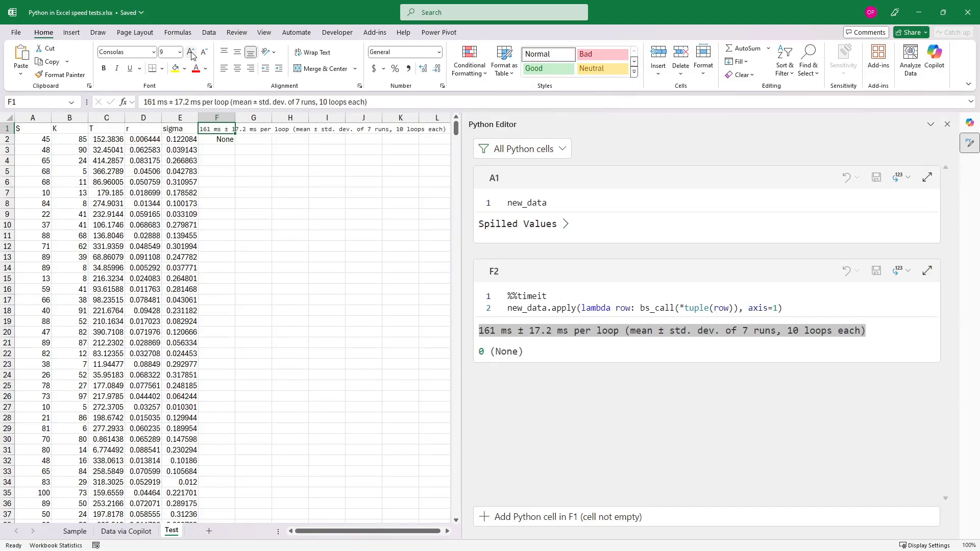
left_click(192, 52)
left_click(192, 53)
left_click(192, 52)
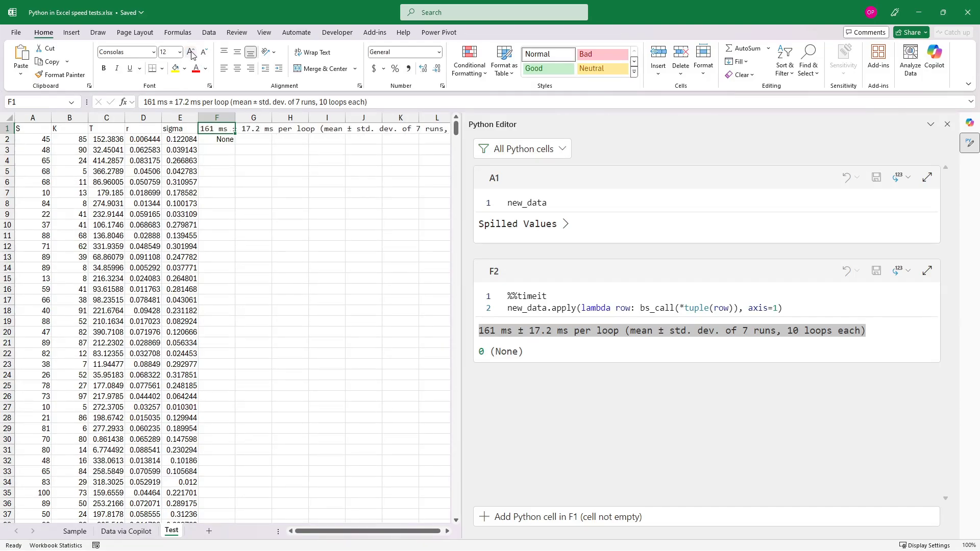
left_click(298, 54)
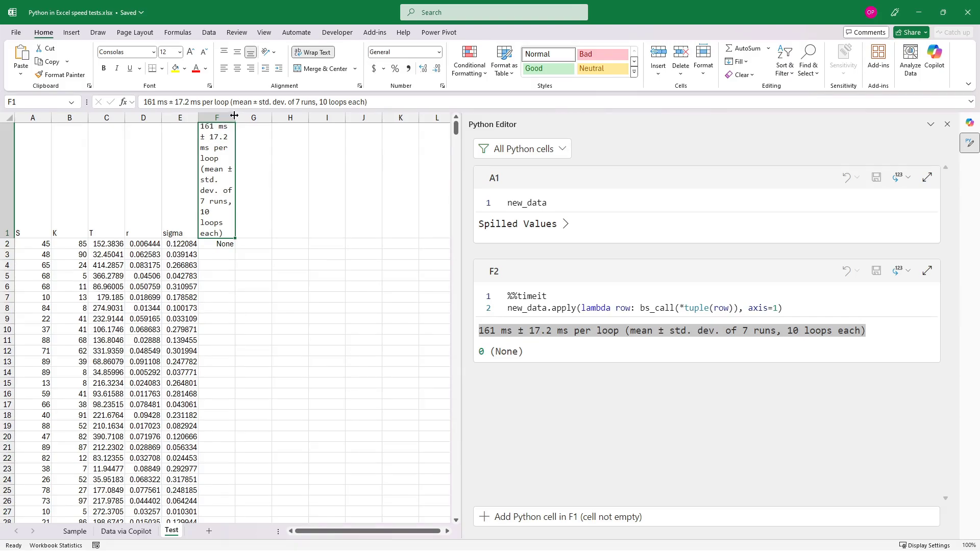
left_click_drag(235, 118, 293, 119)
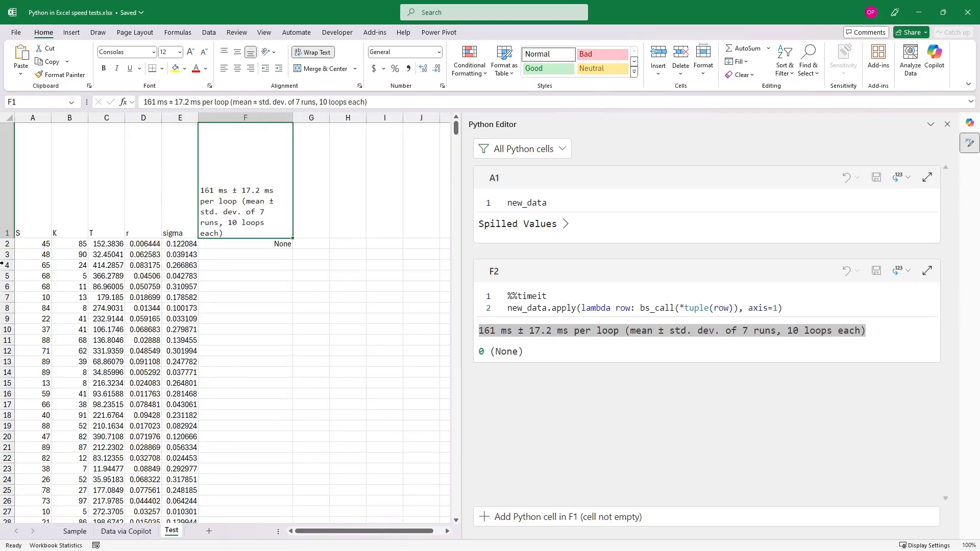
double_click(9, 239)
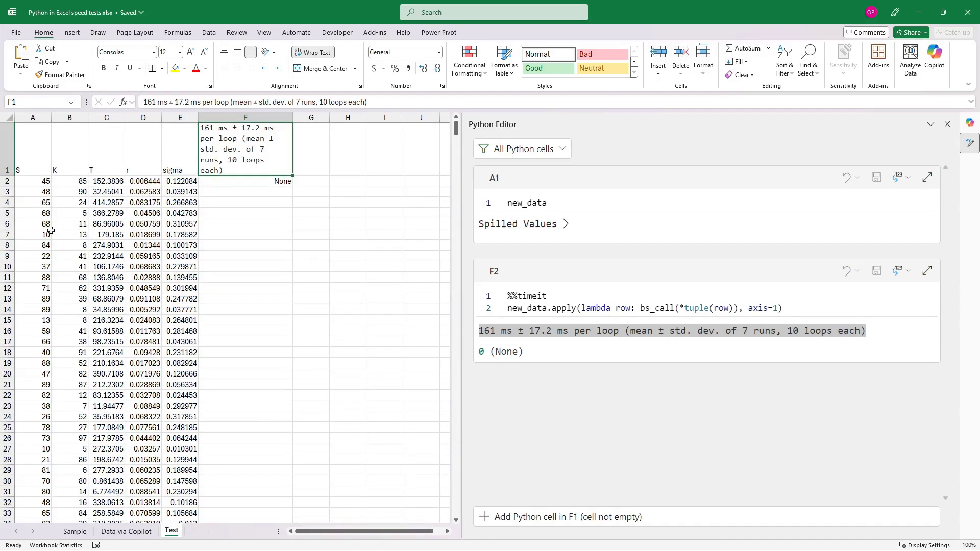
Remove the %%timeit line from the F2 Python code, rerun it, and select cell G2.
left_click(251, 182)
left_click(562, 295)
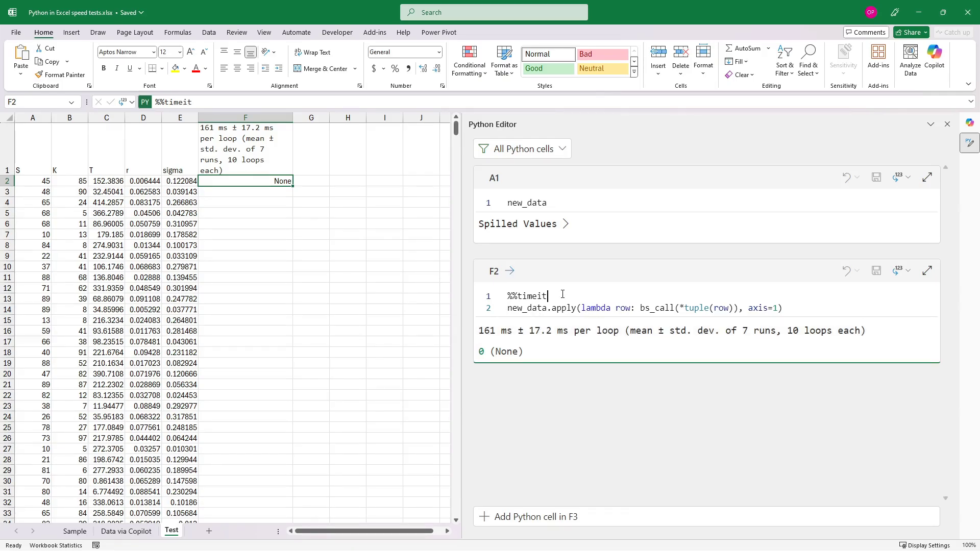
key("ctrl+x")
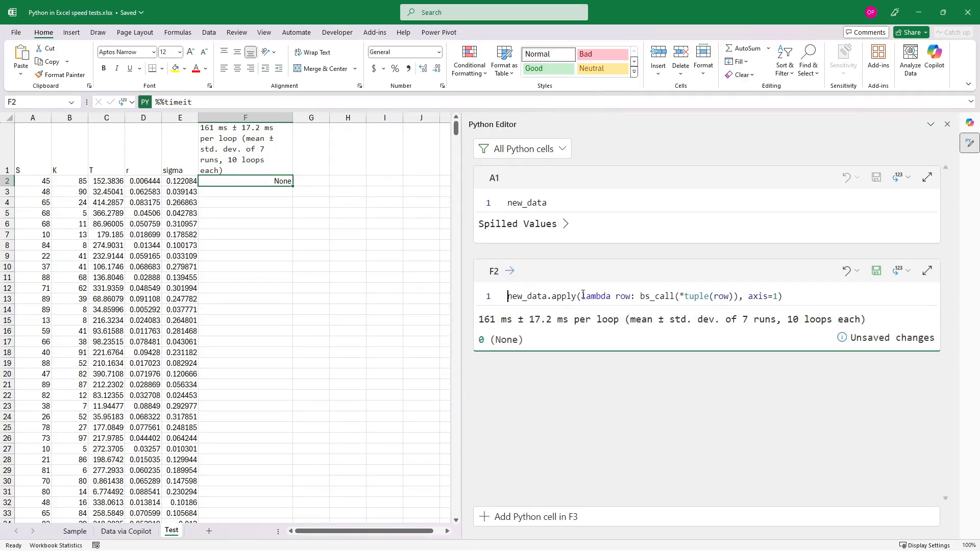
left_click(877, 275)
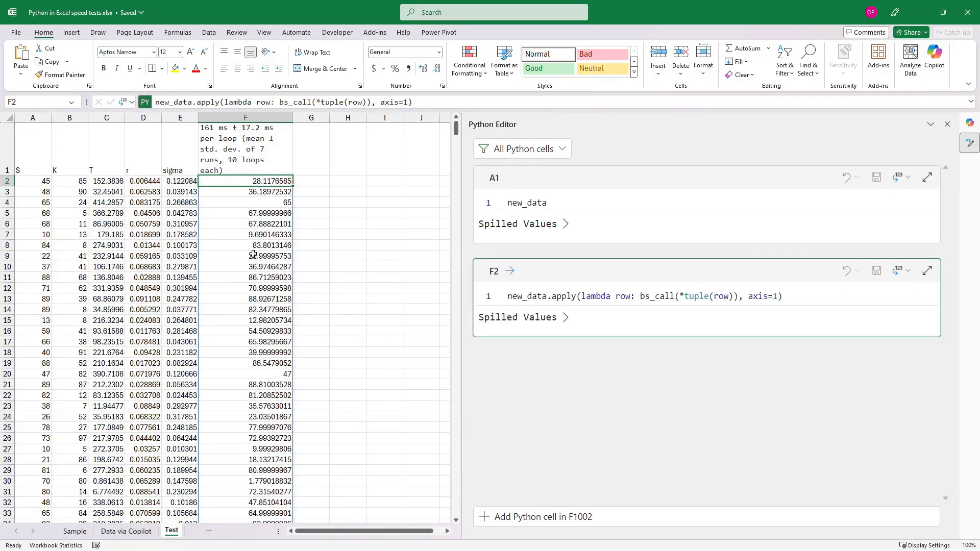
left_click(312, 187)
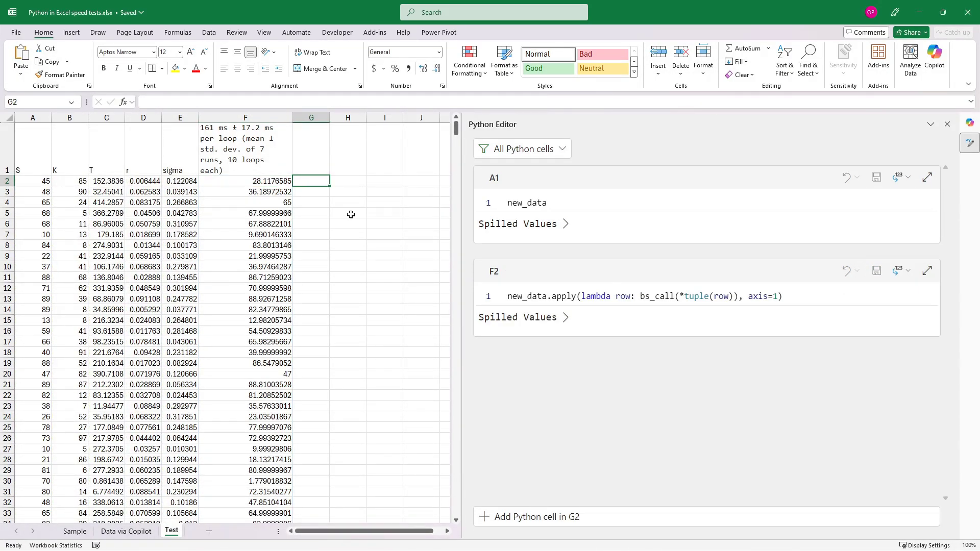
type("=PY(")
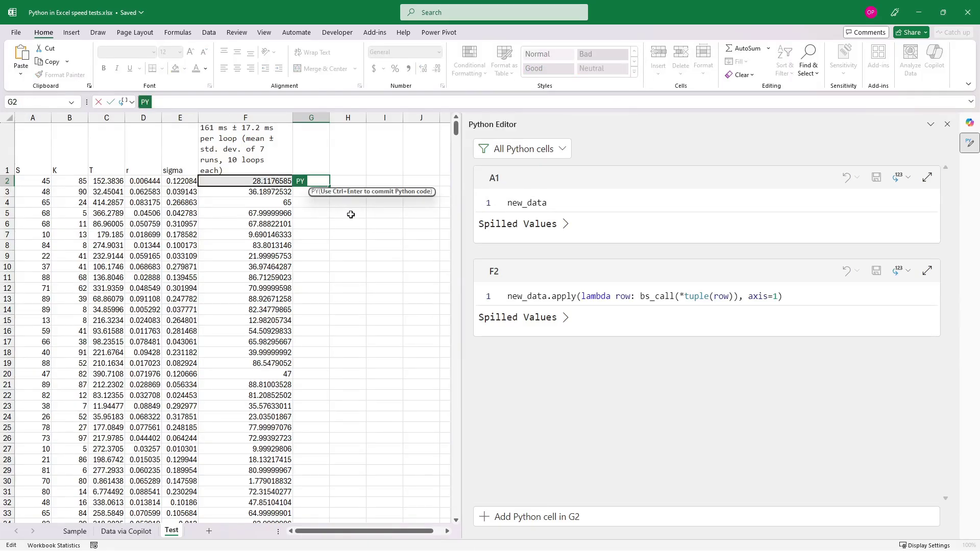
type("new")
key("BackSpace")
key("BackSpace")
key("BackSpace")
key("Escape")
key("Down")
key("Up")
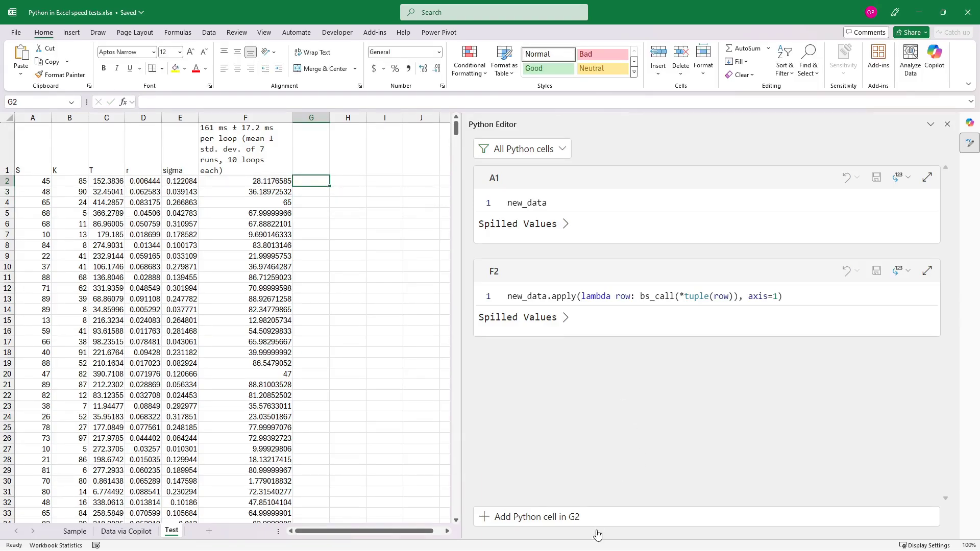
Create and run a Python cell in G2 with %%timeit above new_data.apply(lambda row: bs_put(*tuple(row)), axis=1).
left_click(548, 520)
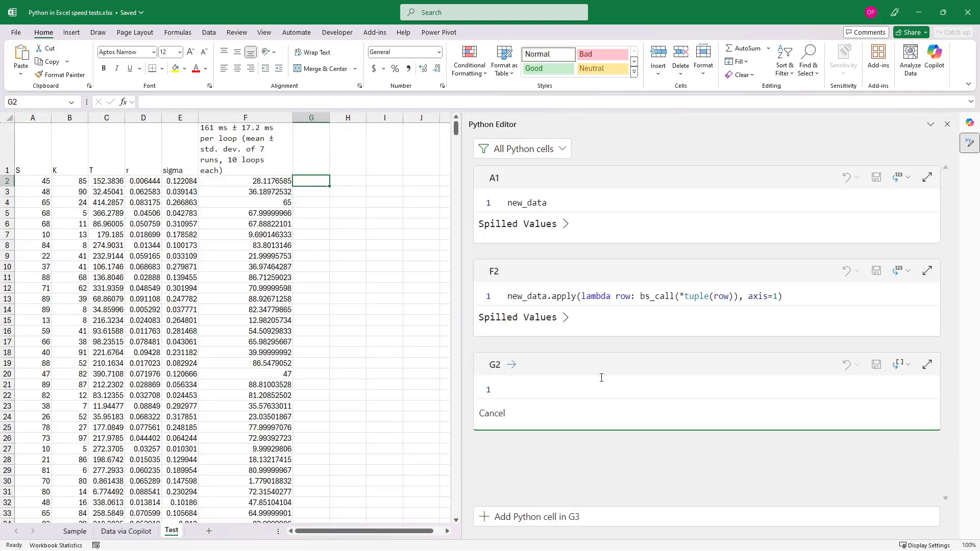
type("%%timeit")
key("Return")
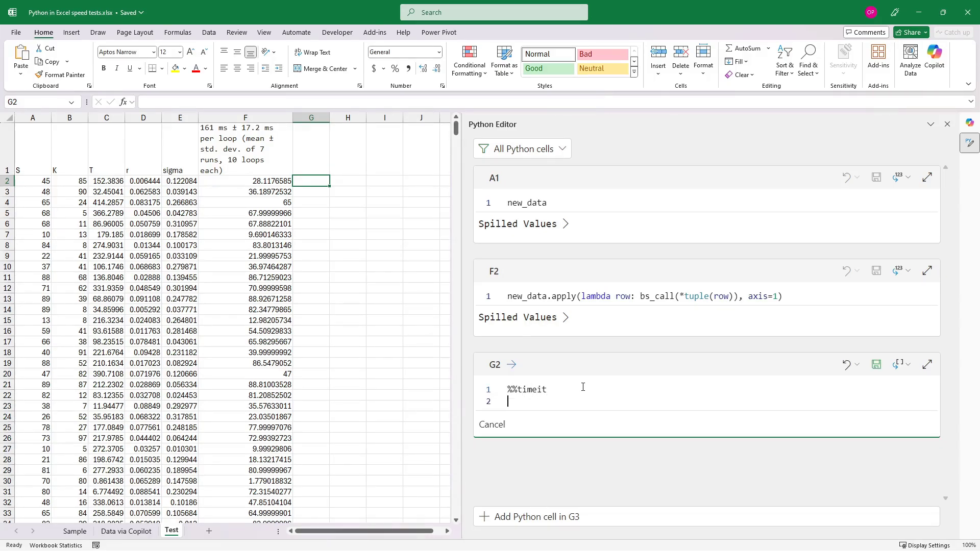
type("new_data.apply(")
type("lambda ro")
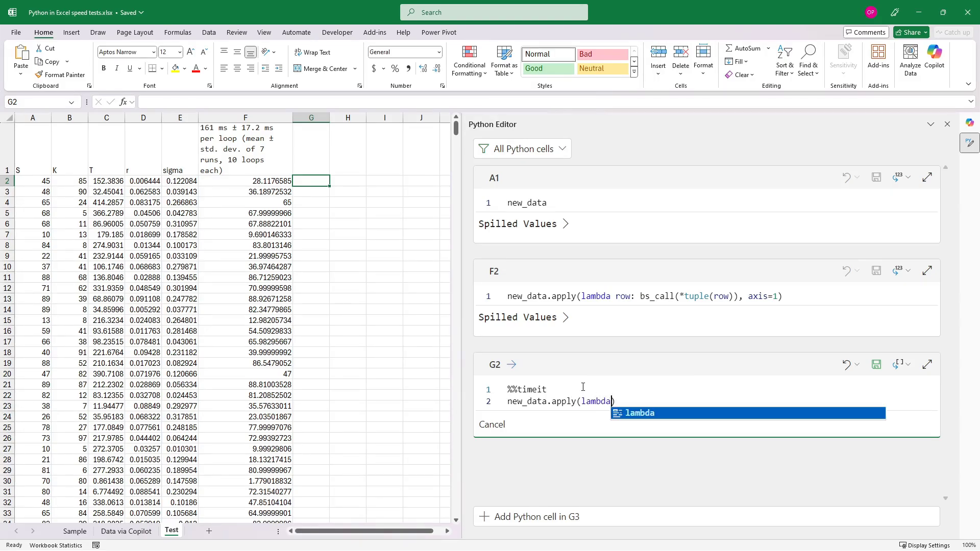
type("w: bs_")
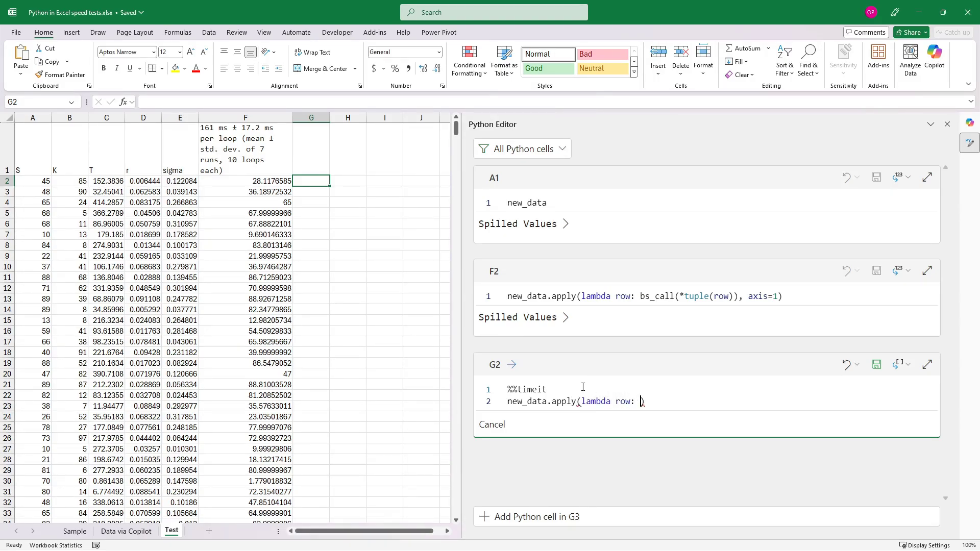
type("put(*tuple(row)), axis=1)")
key("ctrl+Return")
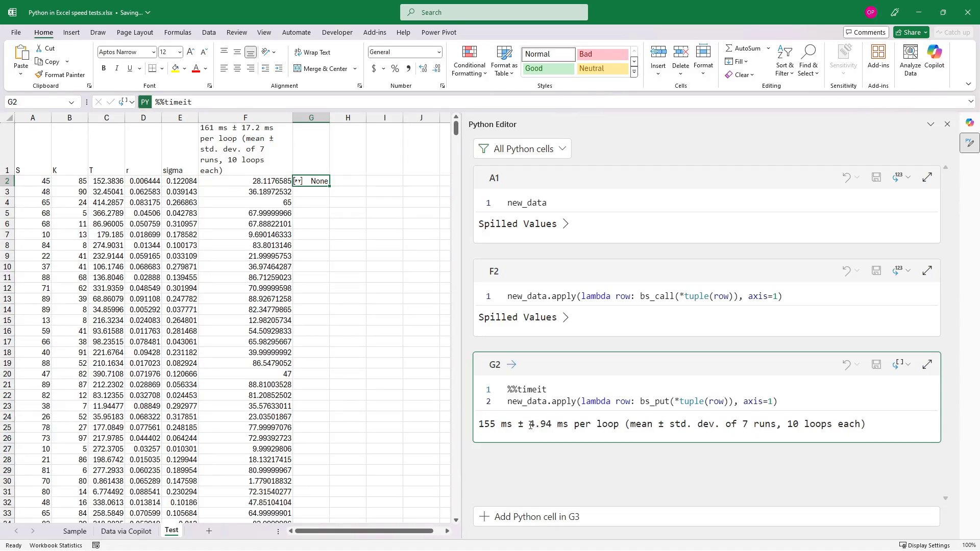
Copy the full timing output of the G2 Python cell into cell G1.
left_click_drag(493, 426, 885, 446)
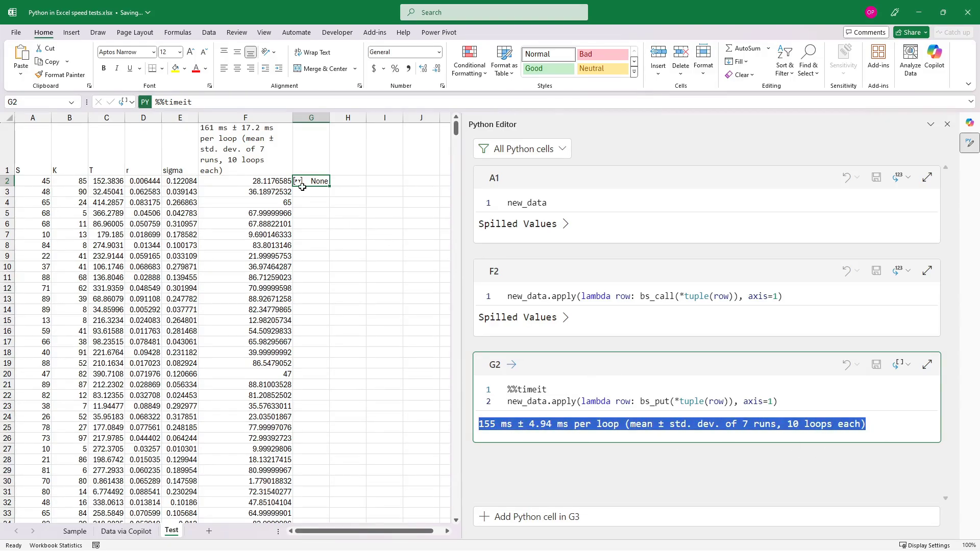
left_click(319, 144)
key("ctrl+v")
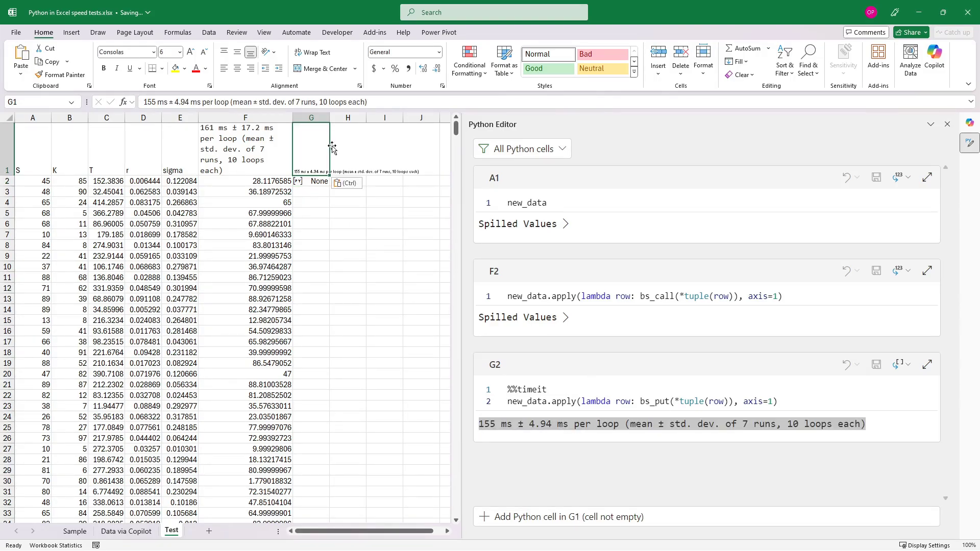
Apply F1's formatting to G1, widen column G to about column F's width, and fit row 1 to the text.
left_click(265, 148)
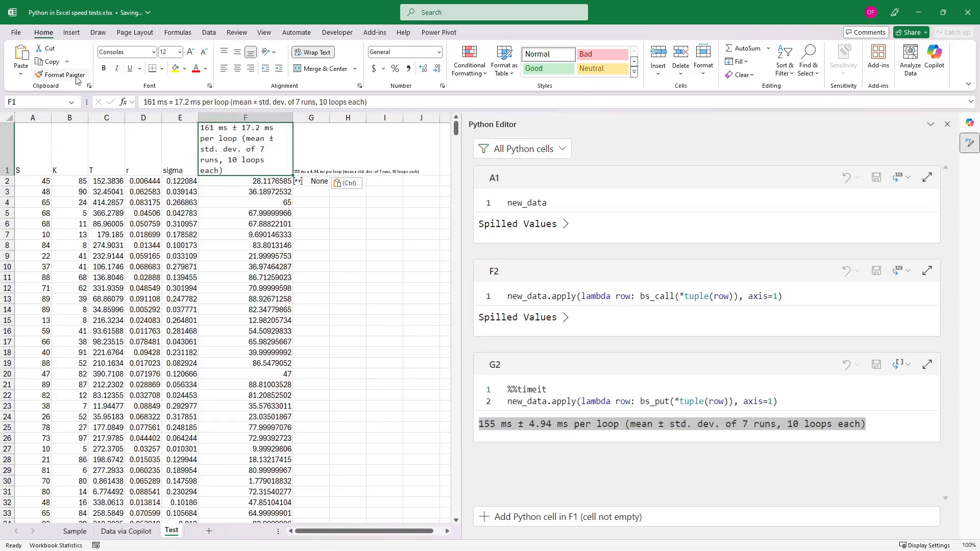
left_click(61, 74)
left_click(311, 148)
left_click_drag(330, 118, 378, 126)
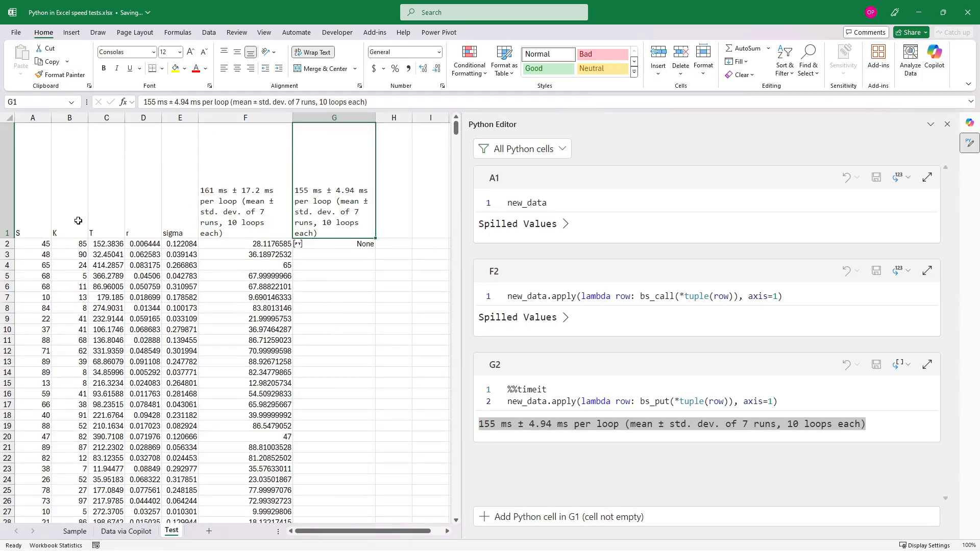
double_click(7, 238)
Remove the %%timeit line from the G2 Python code, set its output to Excel Value, and run it.
left_click(339, 183)
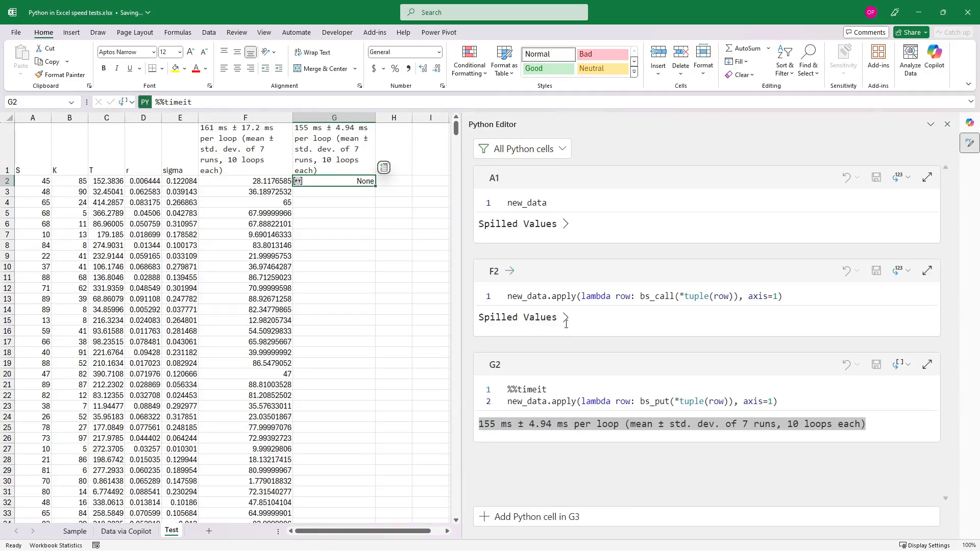
left_click(581, 393)
key("ctrl+shift+k")
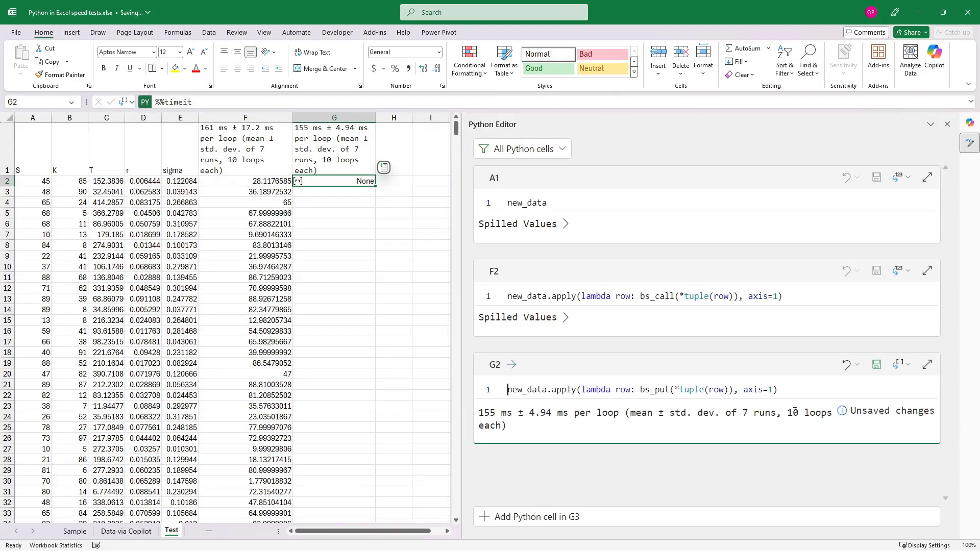
left_click(901, 364)
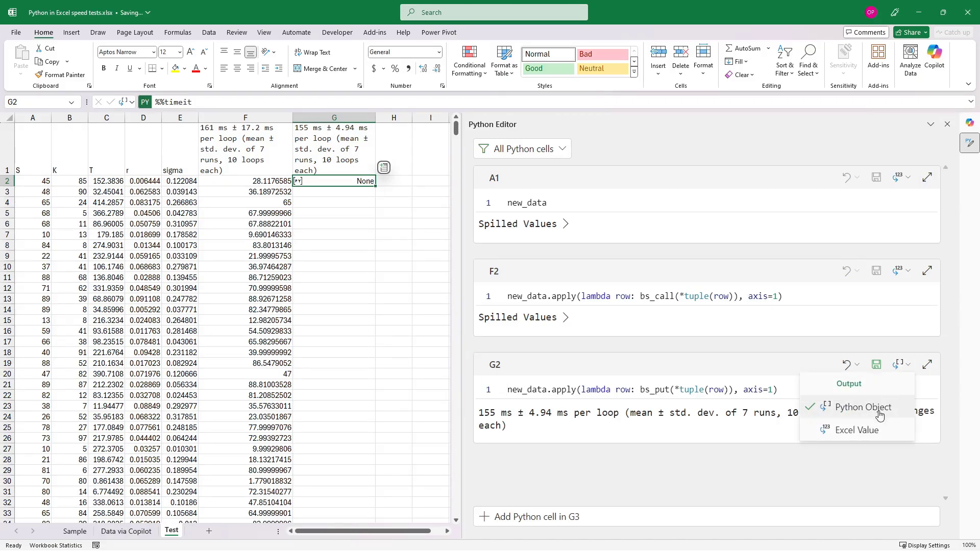
left_click(857, 430)
left_click(877, 365)
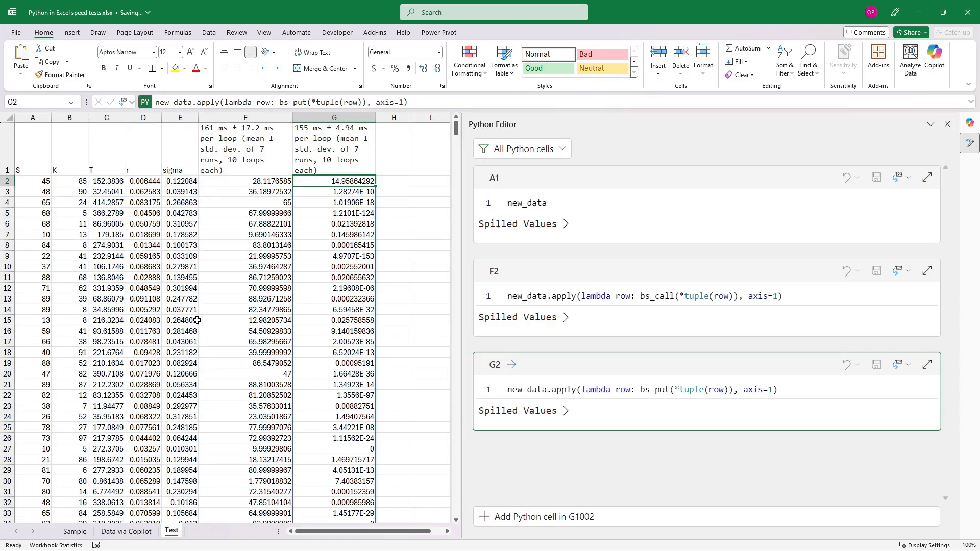
left_click_drag(137, 212, 153, 320)
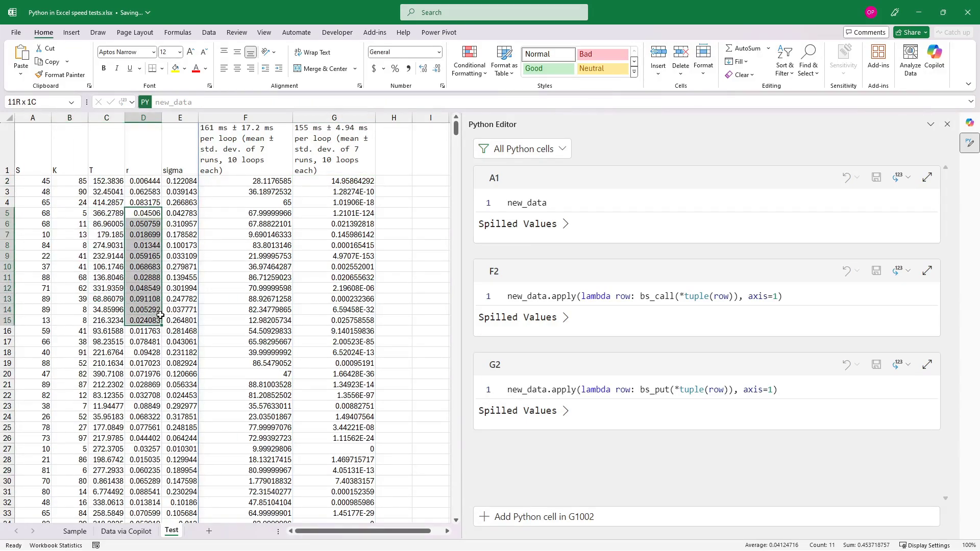
Replace the entire Python code in cell F2 with the copied code and run it.
left_click(250, 183)
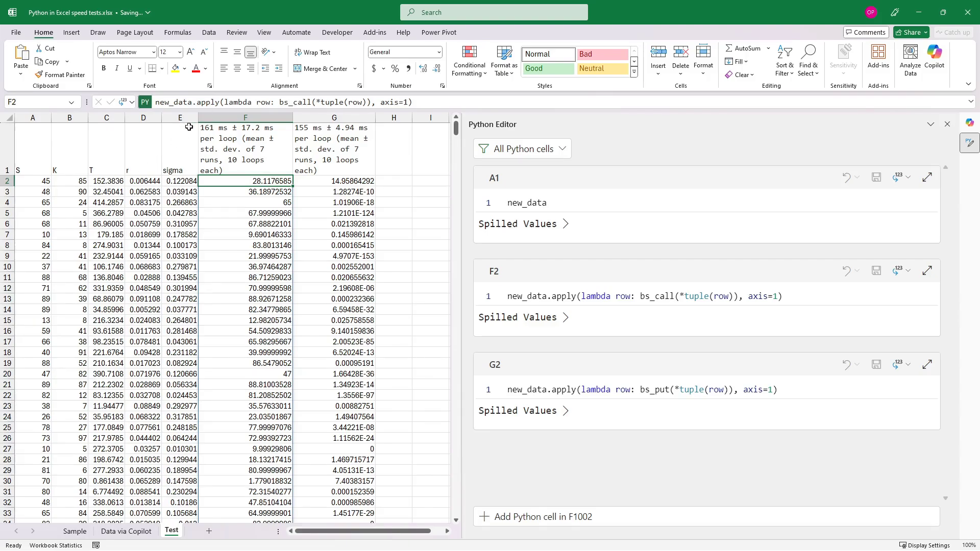
left_click(410, 103)
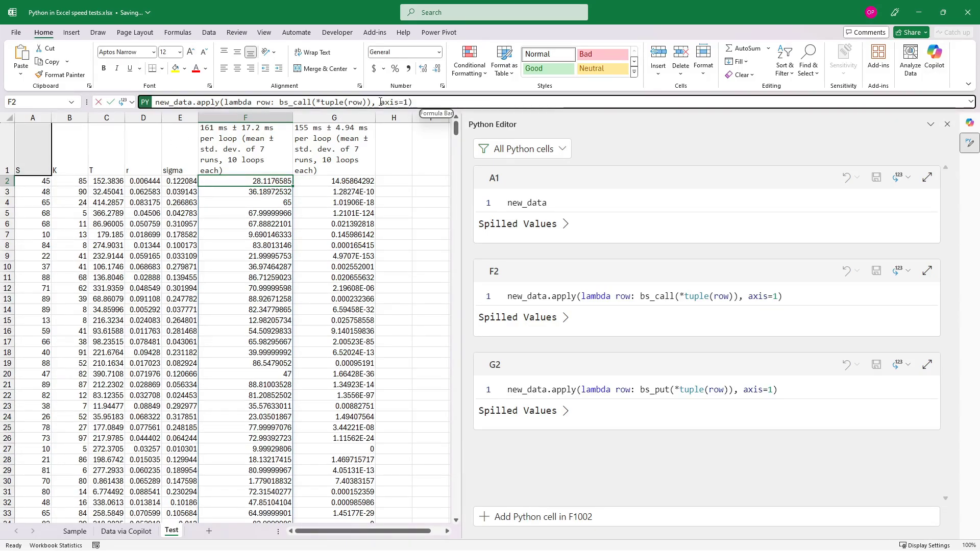
left_click_drag(411, 102, 376, 102)
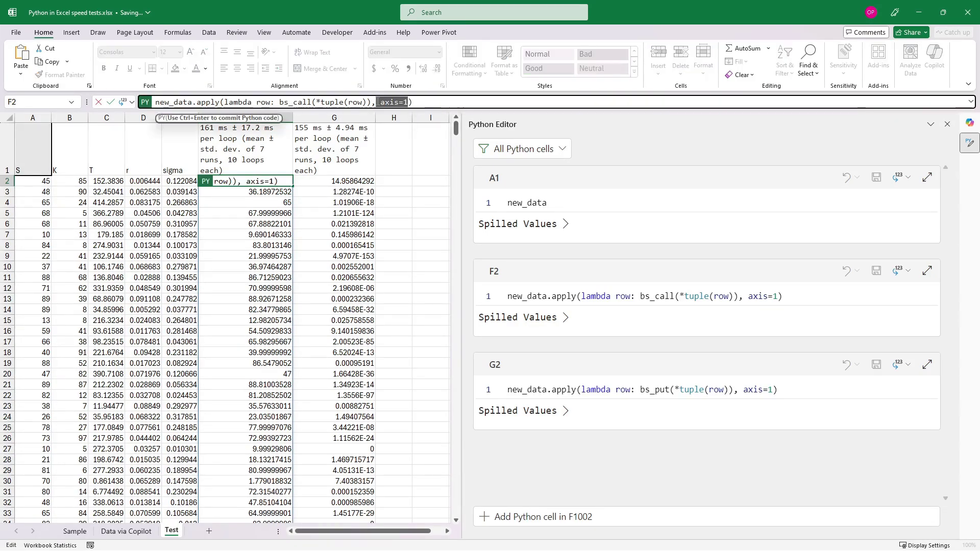
left_click(419, 102)
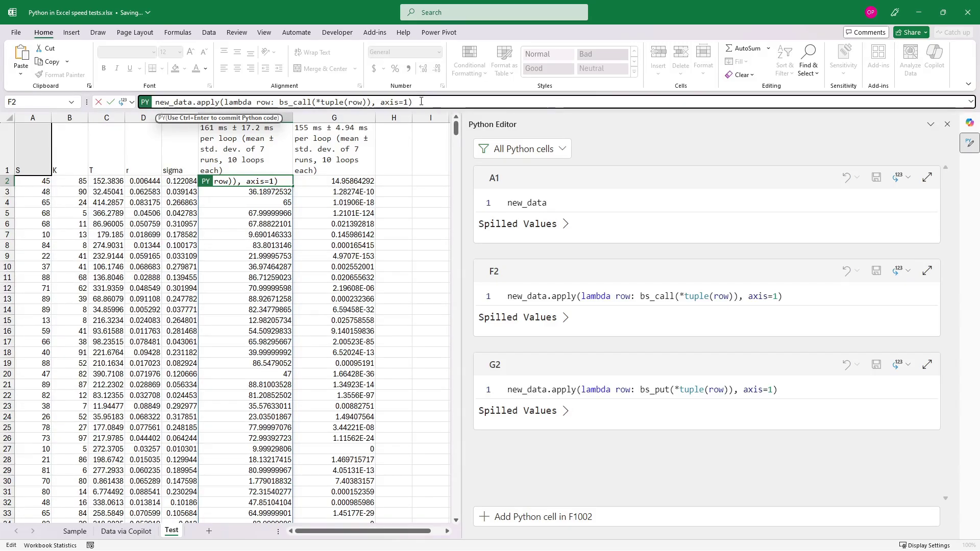
key("ctrl+a")
key("BackSpace")
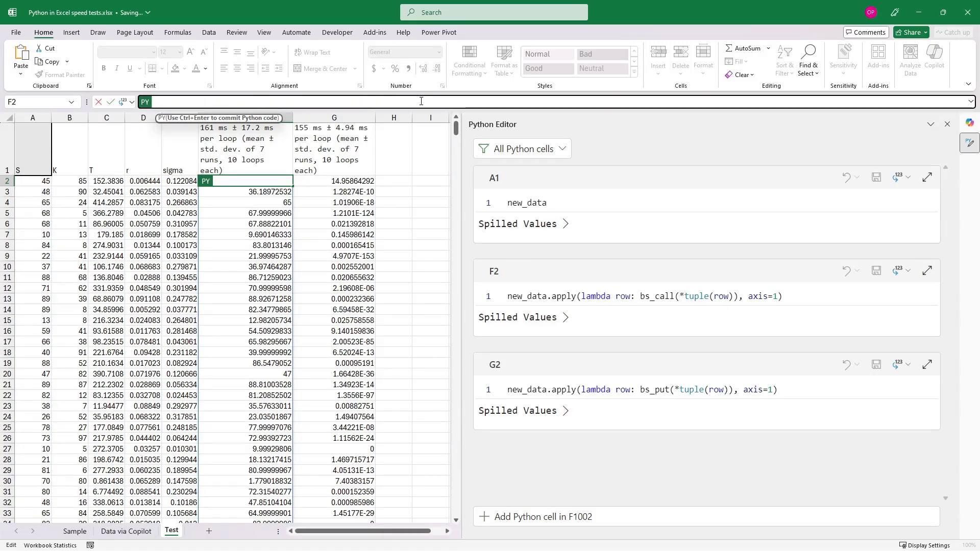
key("ctrl+v")
key("ctrl+Return")
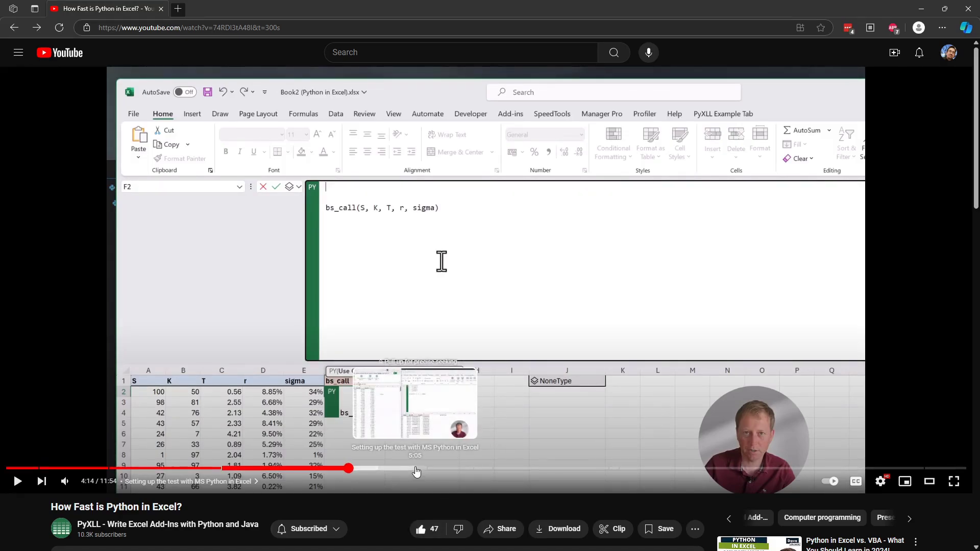
In the YouTube video How Fast is Python in Excel?, view the PyXLL timing at 2:33 and the MS Python in Excel test setup at 5:04.
left_click(212, 469)
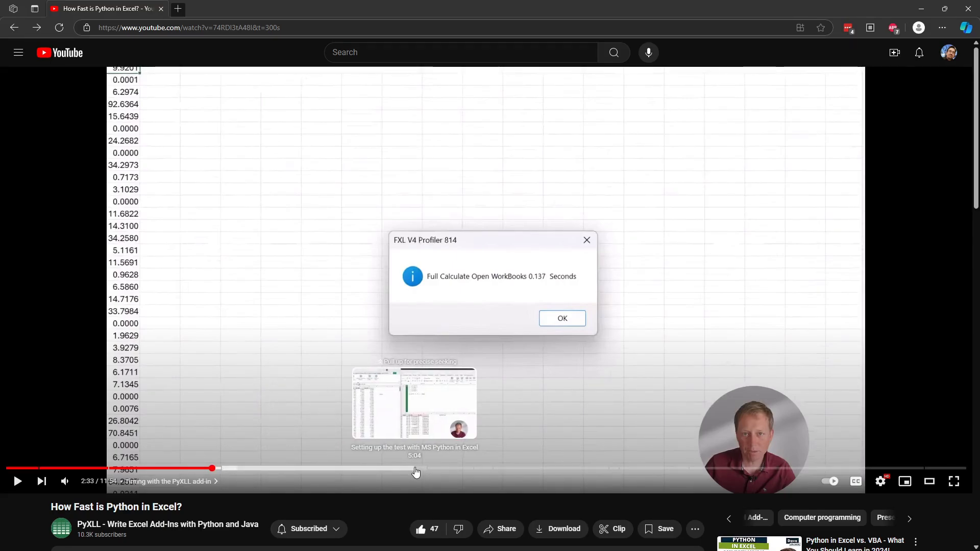
left_click(415, 468)
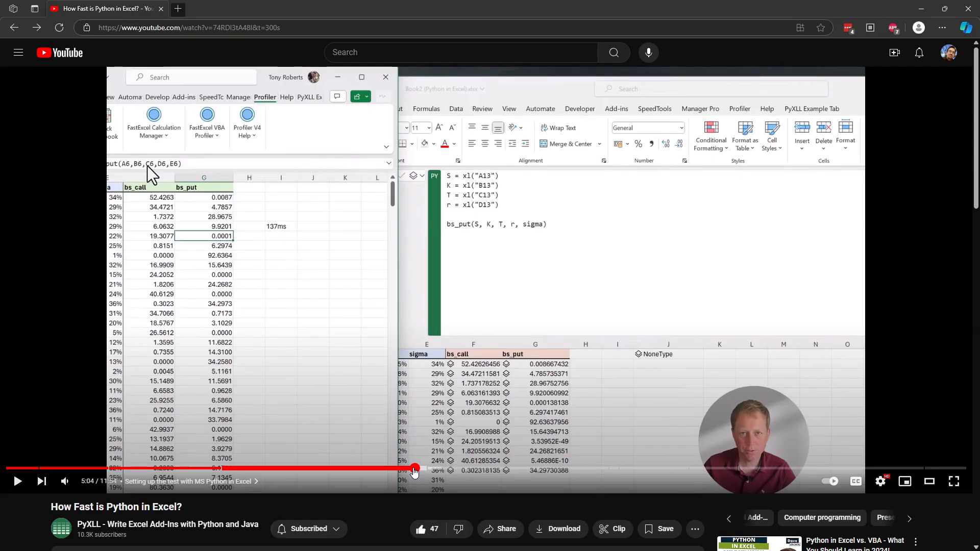